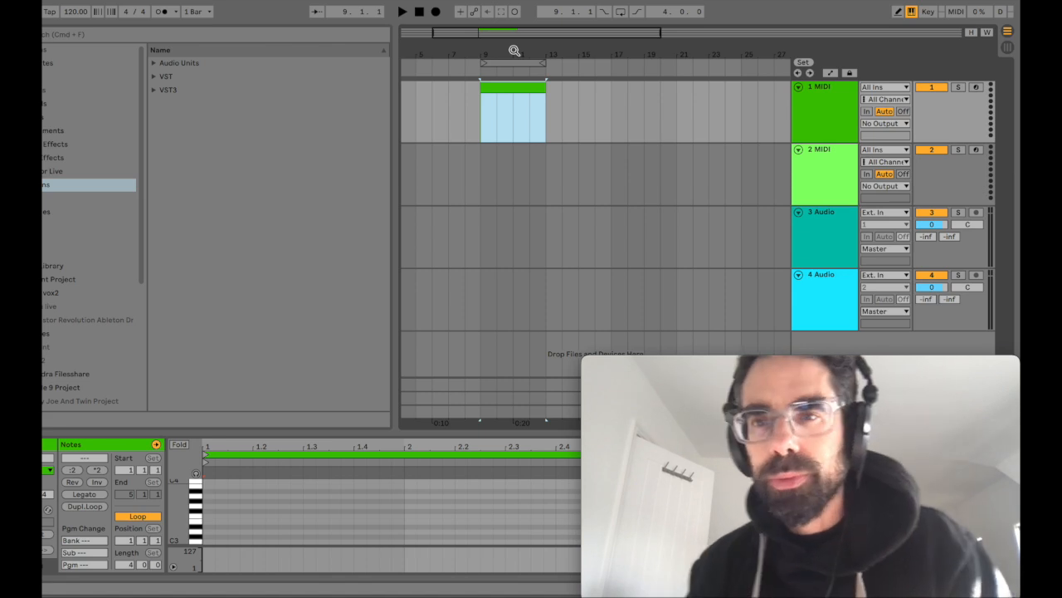
Step: Extend the clip section on track 1 MIDI to 8 bars and lengthen the arrangement loop to match, from bar 9 to 17
{"action": "left_click_drag", "start_coordinate": [537, 72], "coordinate": [591, 91]}
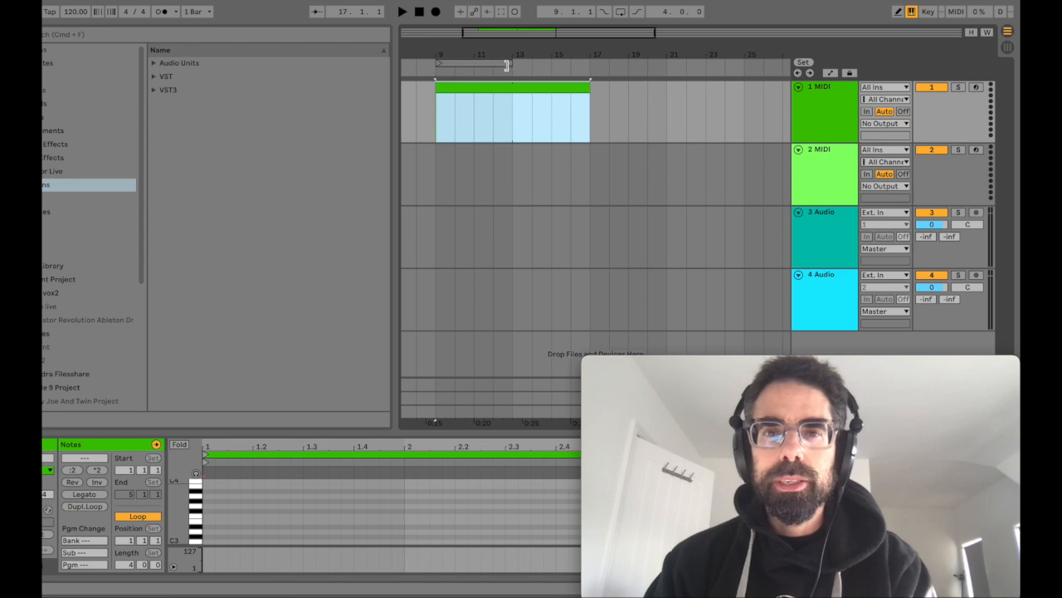
{"action": "left_click_drag", "start_coordinate": [507, 64], "coordinate": [595, 66]}
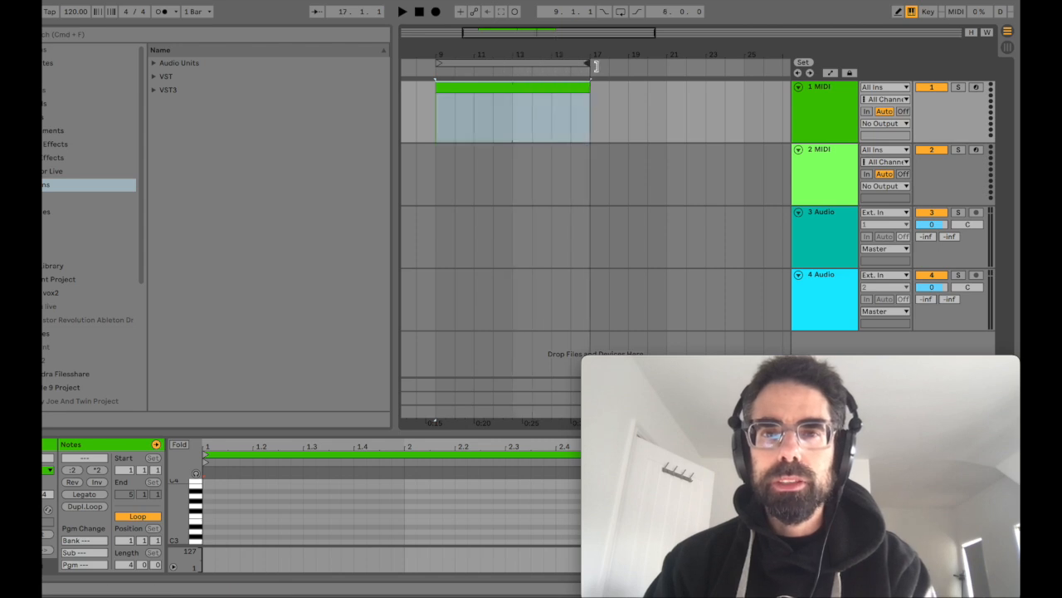
Step: Duplicate the 8-bar section on track 1 MIDI twice so the clips run up to bar 33
{"action": "left_click", "coordinate": [505, 88]}
{"action": "key", "text": "super+d"}
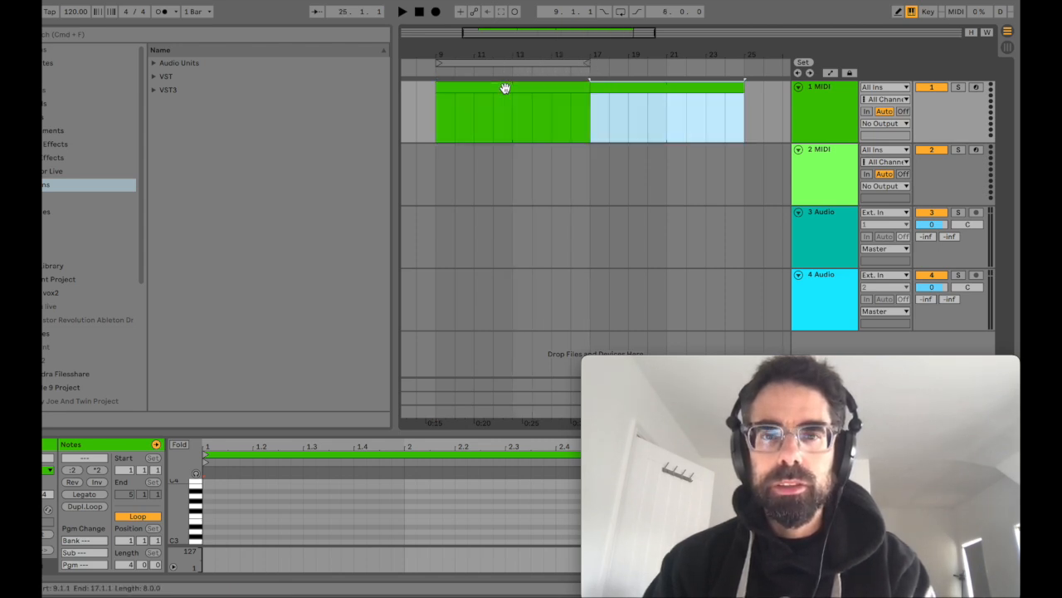
{"action": "left_click_drag", "start_coordinate": [585, 57], "coordinate": [525, 56]}
{"action": "key", "text": "super+d"}
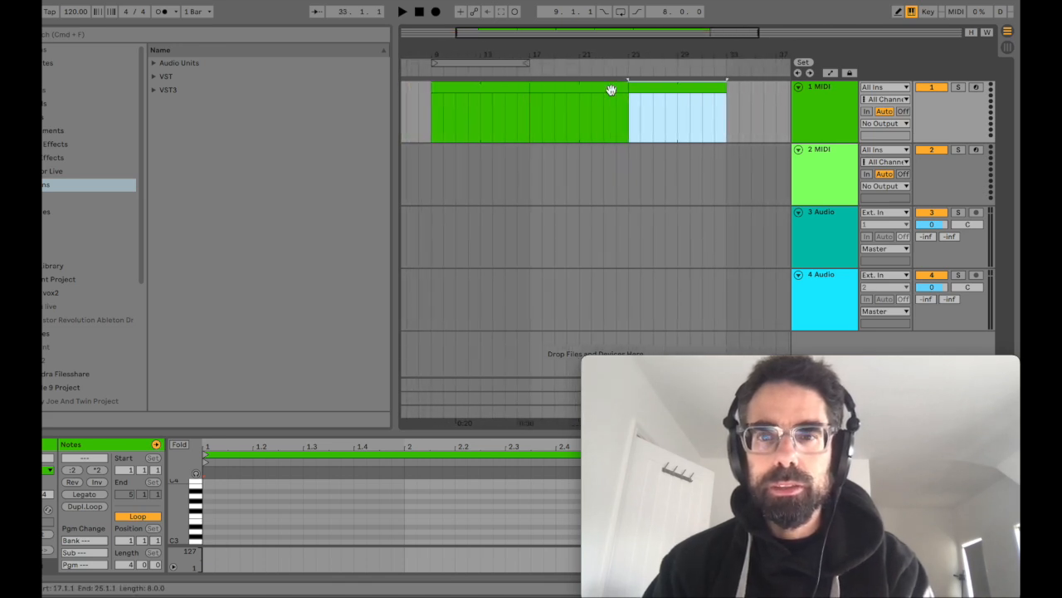
Step: Color the third 8-bar section mint green and copy the second green section to bar 33
{"action": "right_click", "coordinate": [665, 88]}
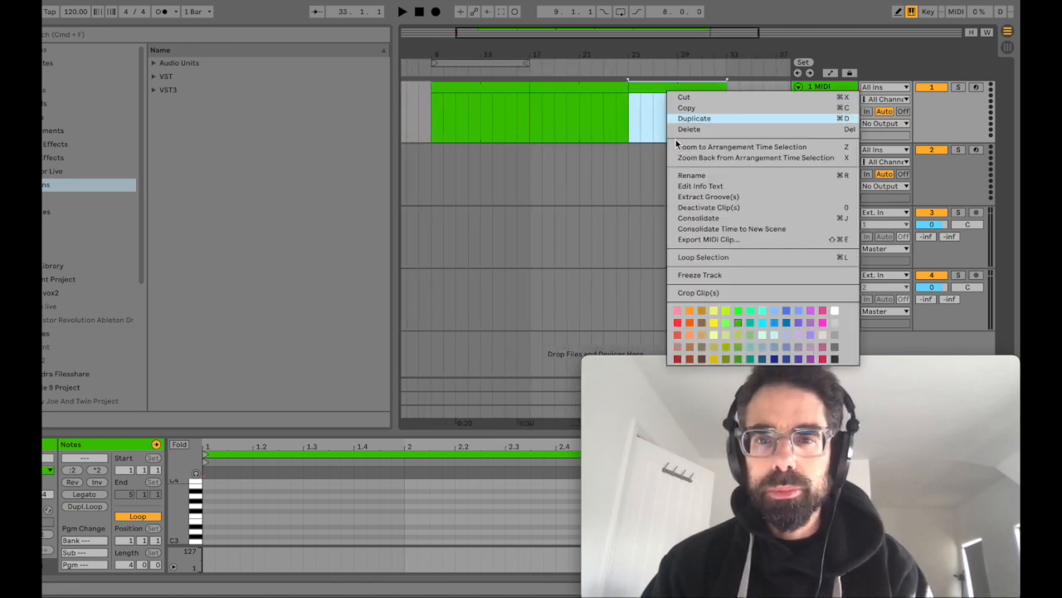
{"action": "left_click", "coordinate": [749, 309]}
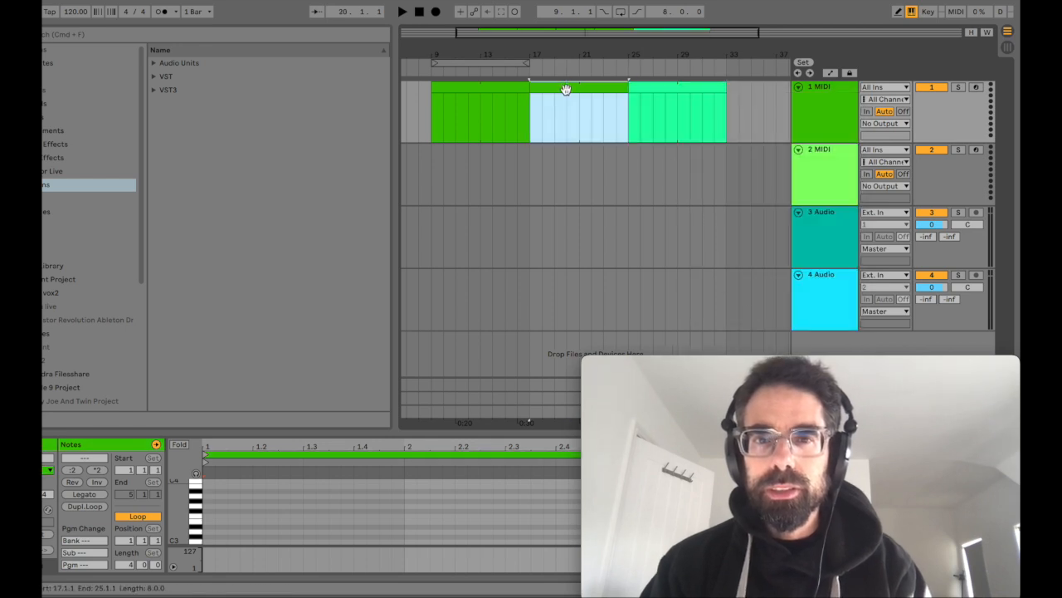
{"action": "left_click_drag", "start_coordinate": [567, 88], "coordinate": [762, 90]}
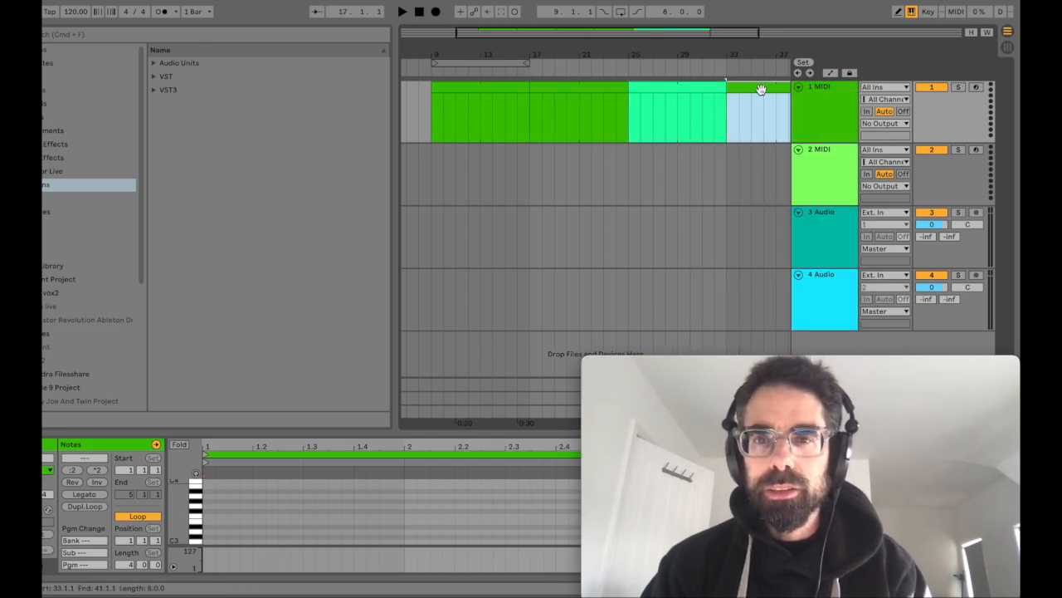
Step: Set the project tempo to 133 BPM
{"action": "left_click_drag", "start_coordinate": [75, 11], "coordinate": [76, 9]}
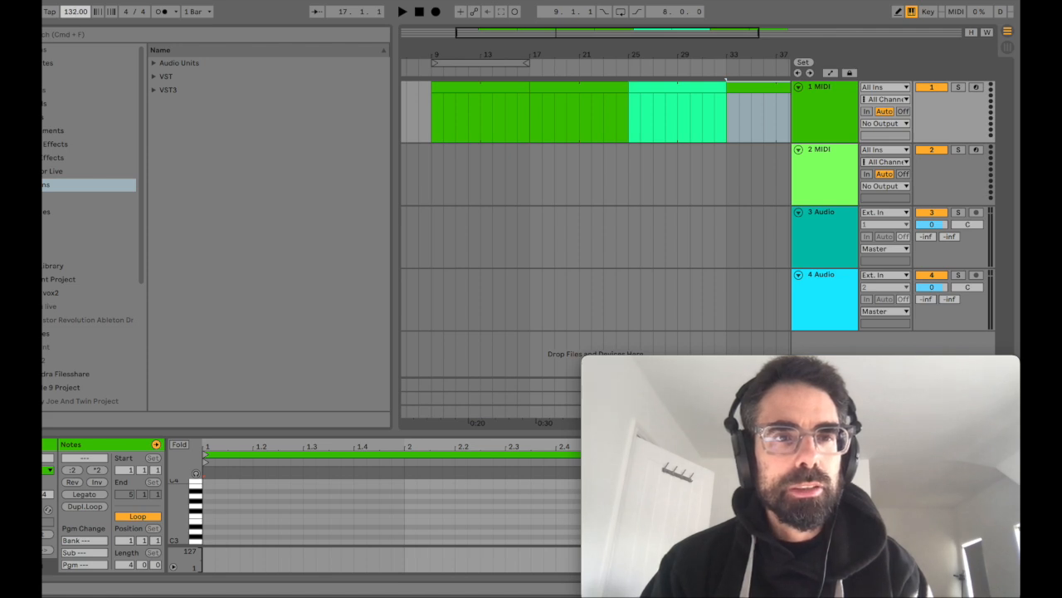
Step: Select the whole 32-bar group of clips from bar 9 to 41 and duplicate it twice, up to bar 105
{"action": "left_click_drag", "start_coordinate": [513, 56], "coordinate": [503, 24]}
{"action": "left_click", "coordinate": [499, 88]}
{"action": "left_click", "coordinate": [645, 88], "text": "shift"}
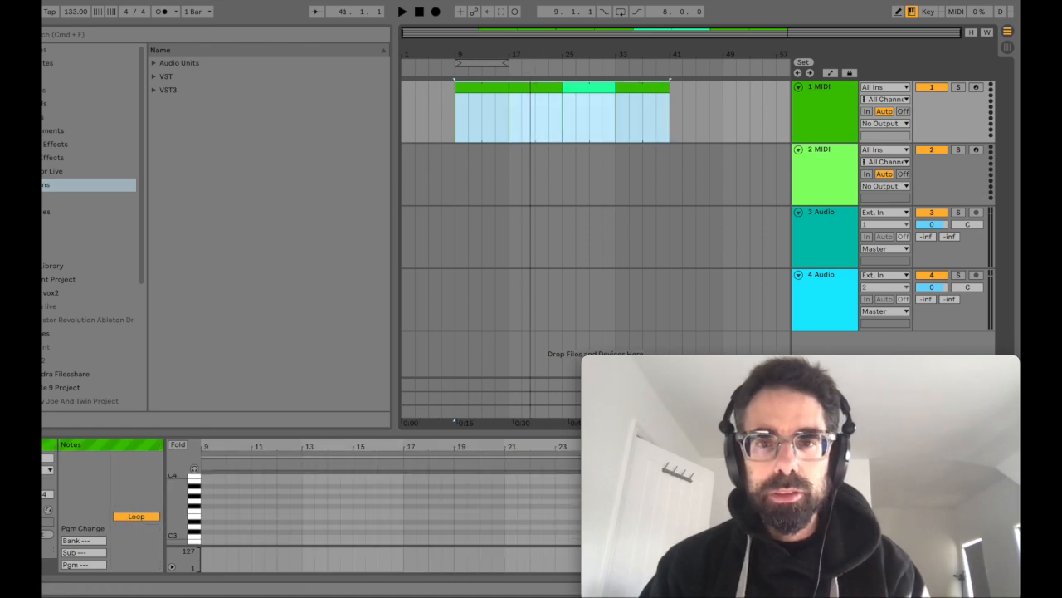
{"action": "key", "text": "super+d"}
{"action": "key", "text": "super+d"}
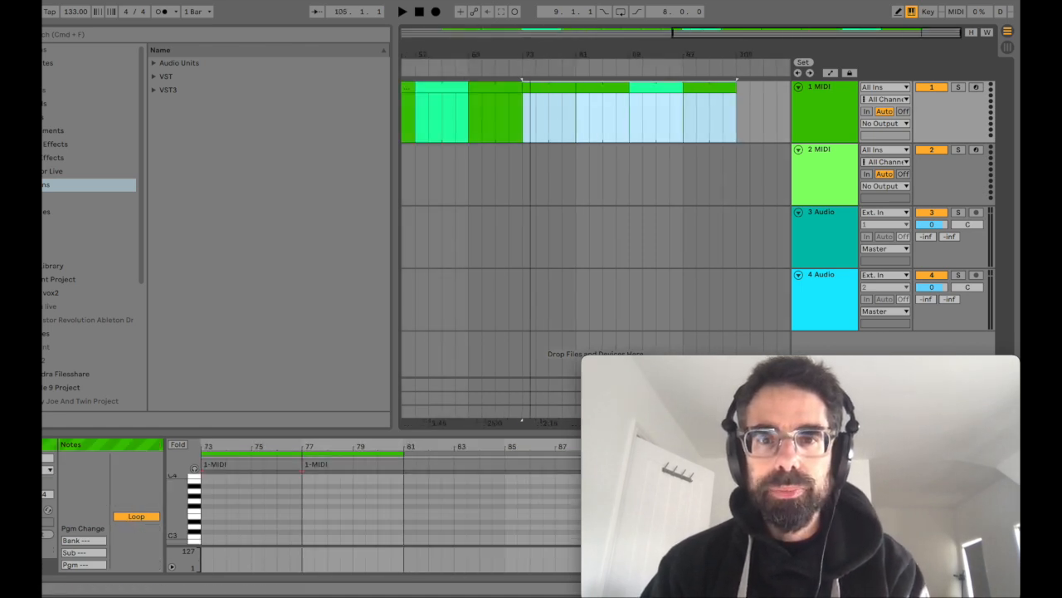
Step: Extend the arrangement loop to 96 bars so it spans all clips from bar 9 to 105
{"action": "left_click_drag", "start_coordinate": [531, 56], "coordinate": [657, 55]}
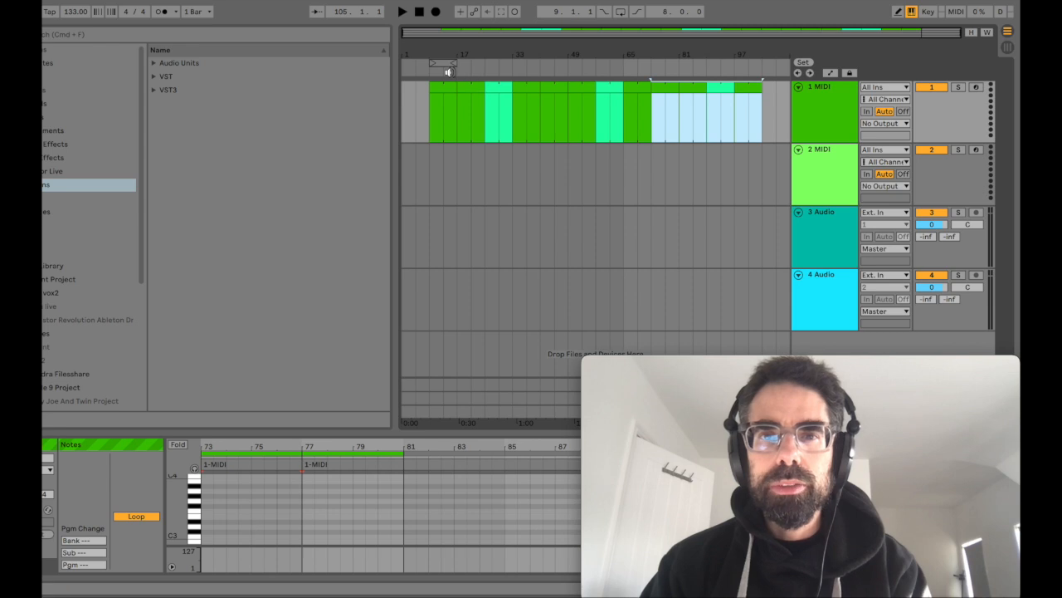
{"action": "left_click", "coordinate": [438, 63]}
{"action": "left_click_drag", "start_coordinate": [453, 62], "coordinate": [755, 68]}
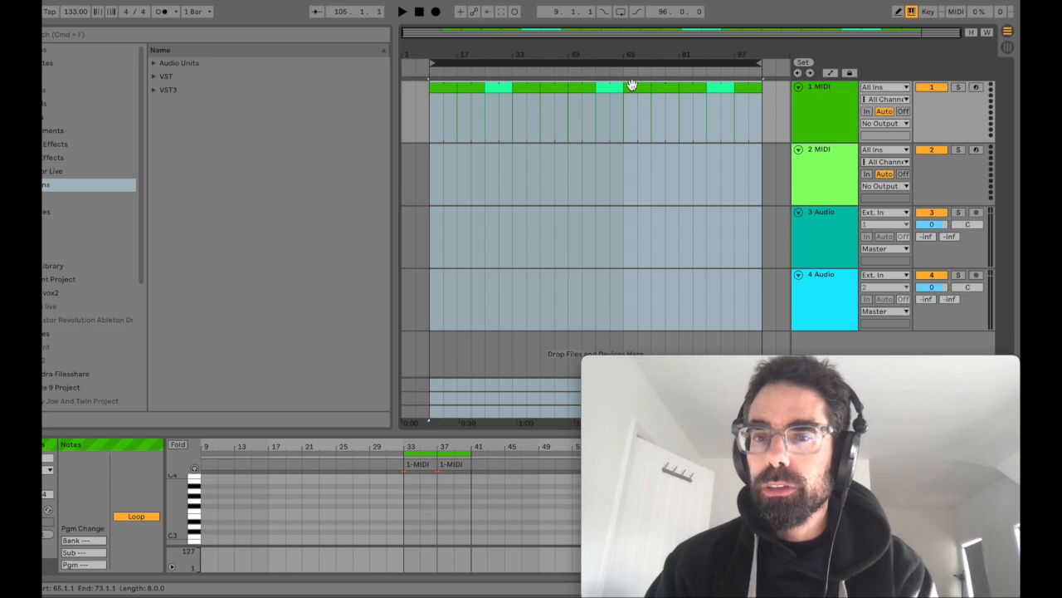
{"action": "left_click_drag", "start_coordinate": [437, 55], "coordinate": [436, 83]}
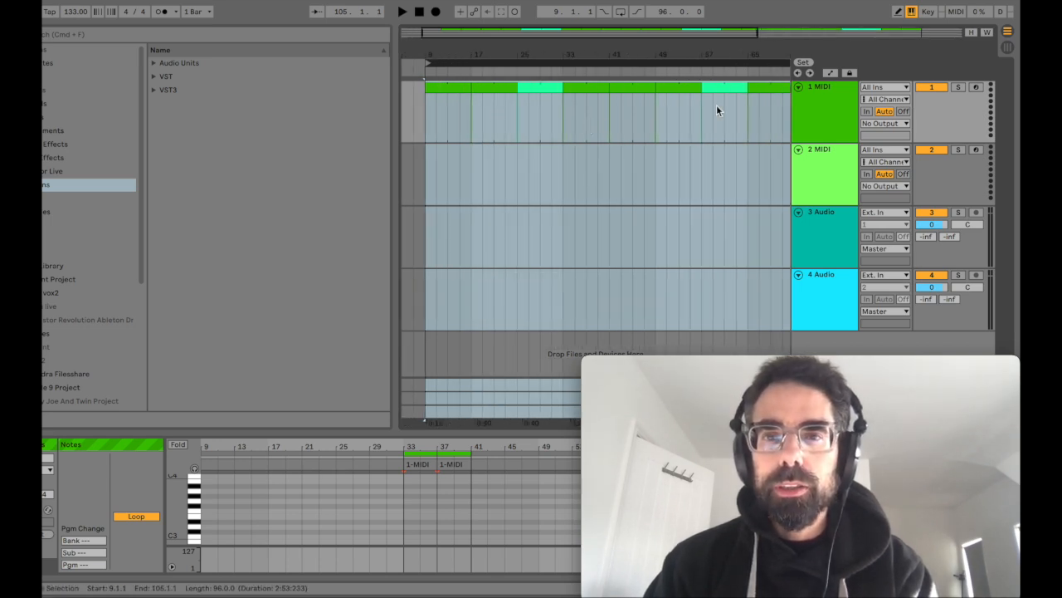
{"action": "left_click", "coordinate": [436, 90]}
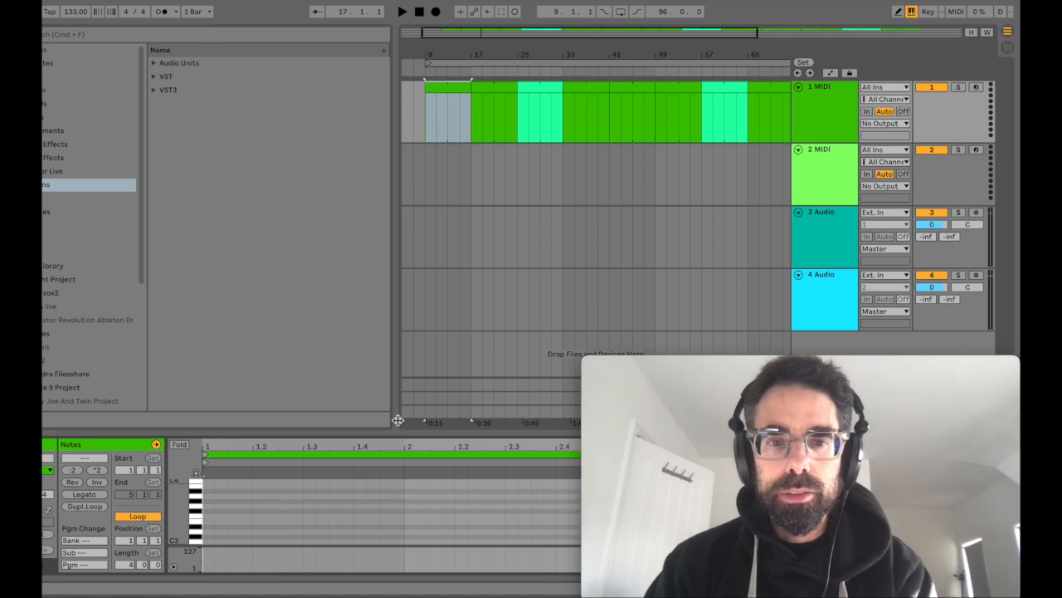
{"action": "mouse_move", "coordinate": [401, 429]}
{"action": "left_mouse_down"}
{"action": "mouse_move", "coordinate": [407, 273]}
{"action": "mouse_move", "coordinate": [418, 316]}
{"action": "mouse_move", "coordinate": [407, 430]}
{"action": "left_mouse_up"}
{"action": "left_click_drag", "start_coordinate": [498, 58], "coordinate": [474, 29]}
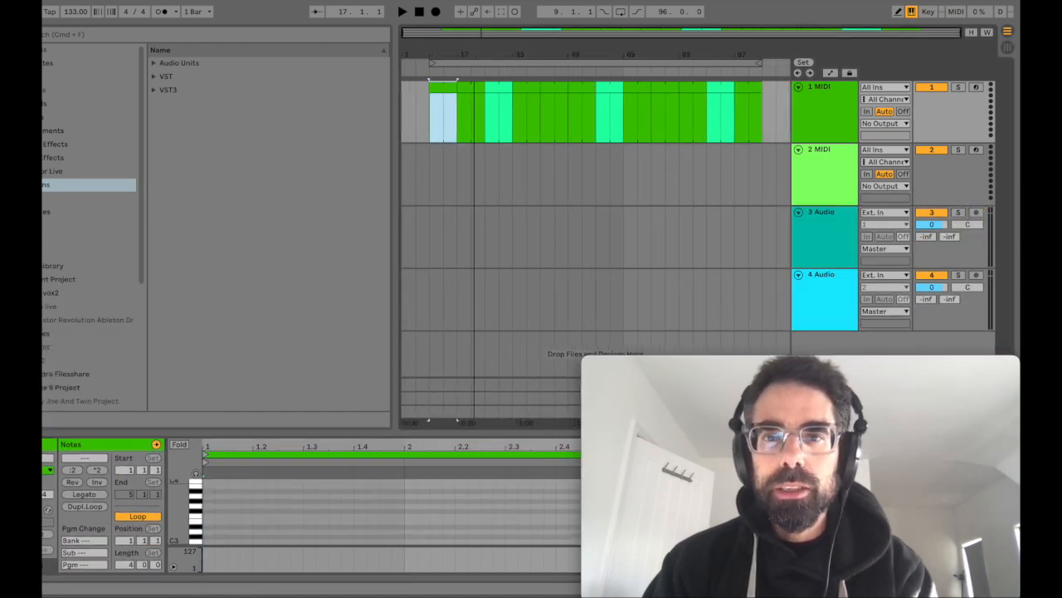
{"action": "left_click", "coordinate": [752, 95], "text": "shift"}
{"action": "left_click", "coordinate": [754, 88], "text": "shift"}
Step: Rename track 1 MIDI as "drums" and track 2 MIDI as "bass"
{"action": "left_click", "coordinate": [844, 106]}
{"action": "key", "text": "super+r"}
{"action": "type", "text": "dru"}
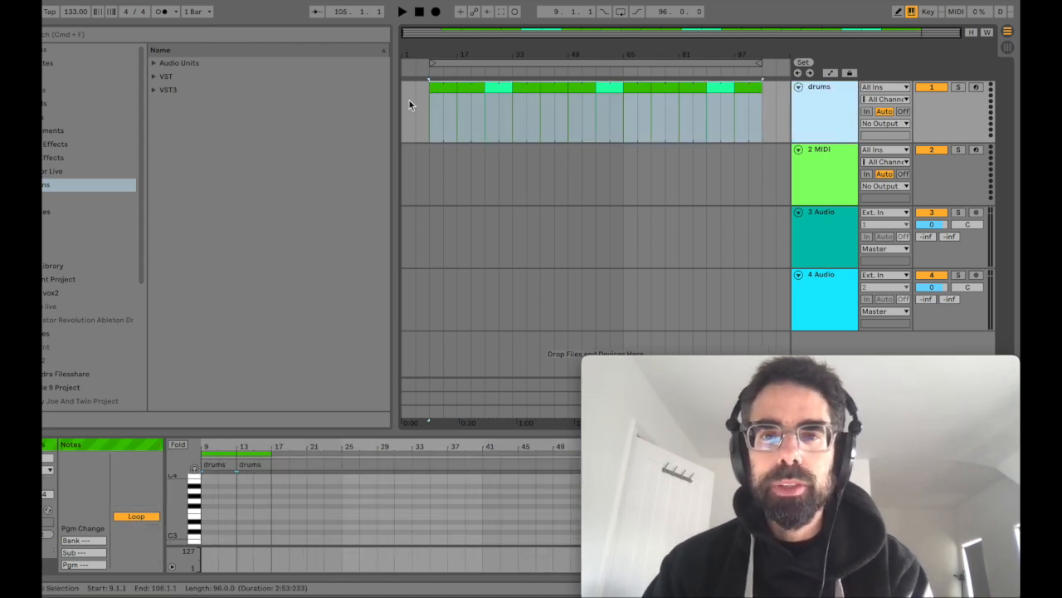
{"action": "left_click", "coordinate": [443, 88]}
{"action": "left_click", "coordinate": [752, 90], "text": "shift"}
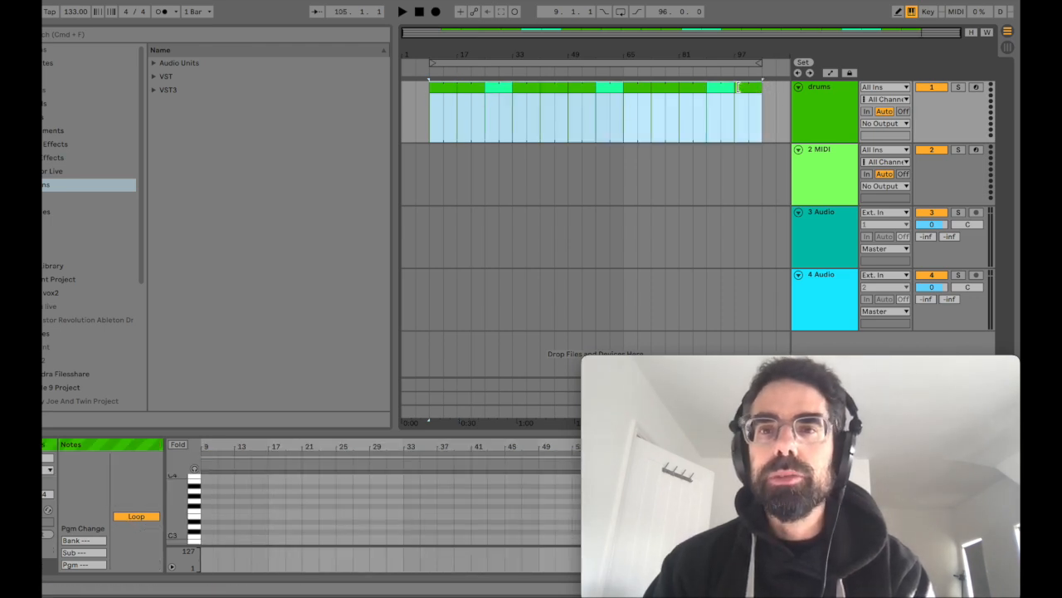
{"action": "left_click", "coordinate": [843, 171]}
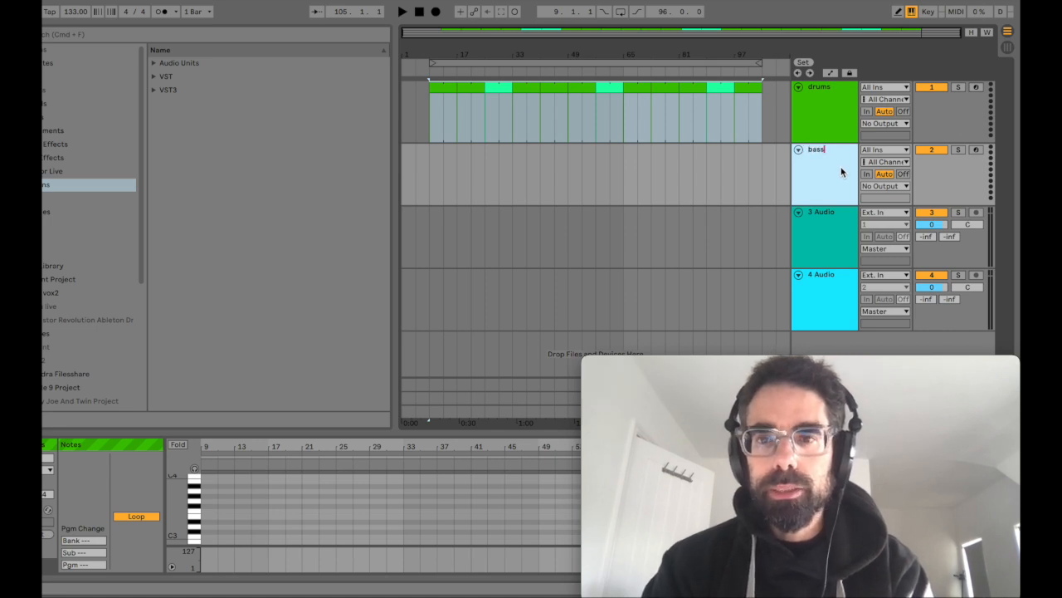
Step: Insert a new audio track below the bass track
{"action": "key", "text": "super+t"}
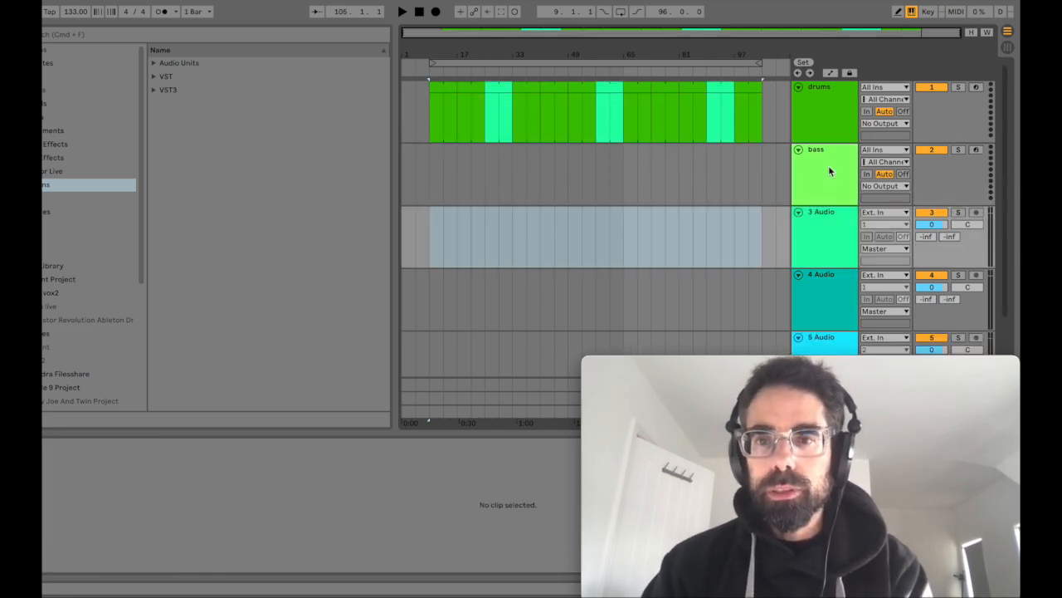
{"action": "left_click", "coordinate": [831, 229]}
Step: Insert a new MIDI track directly below the bass track and name it "synth"
{"action": "left_click", "coordinate": [824, 195]}
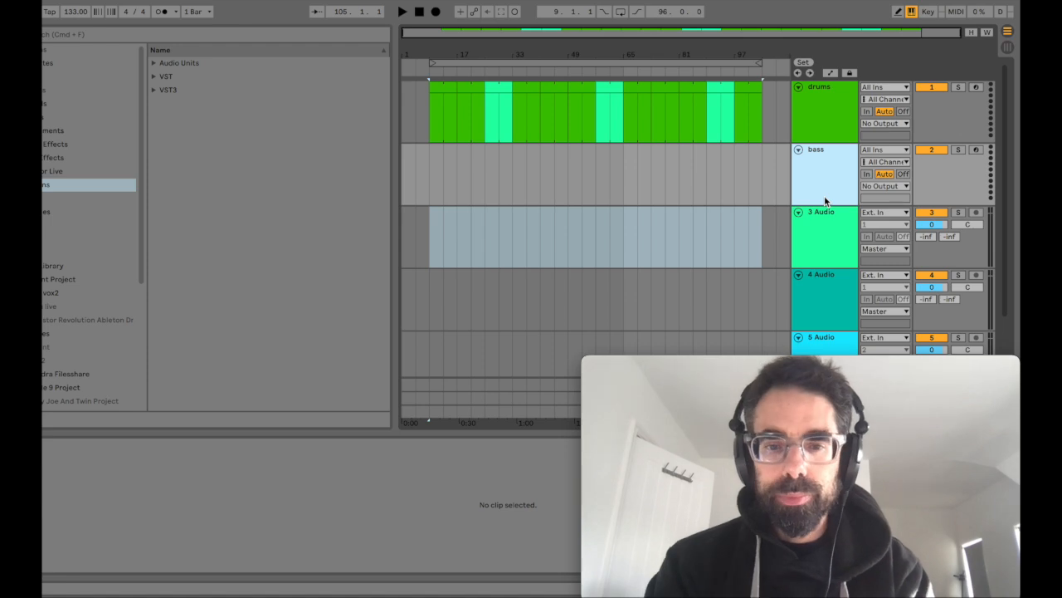
{"action": "key", "text": "super+shift+t"}
{"action": "key", "text": "super+r"}
{"action": "type", "text": "synth"}
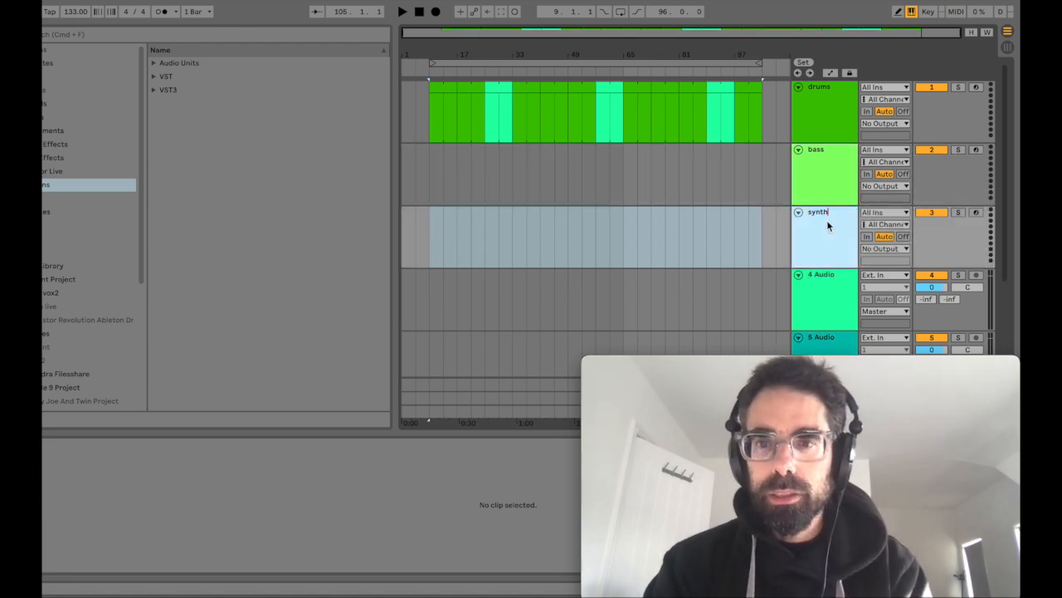
{"action": "key", "text": "Return"}
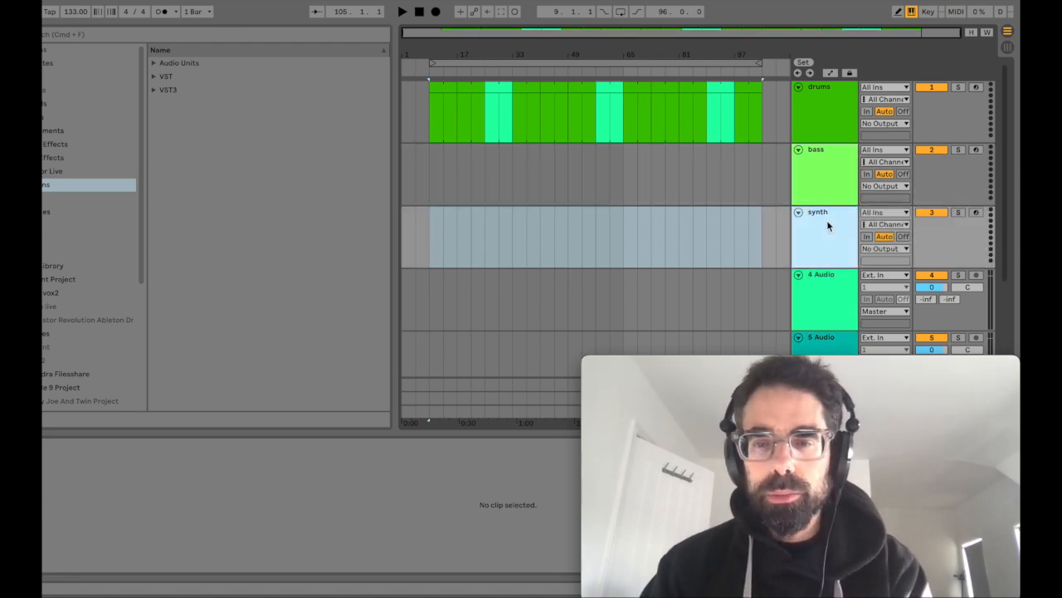
Step: Insert another MIDI track below the synth track and name it "keys"
{"action": "key", "text": "super+shift+t"}
{"action": "key", "text": "super+r"}
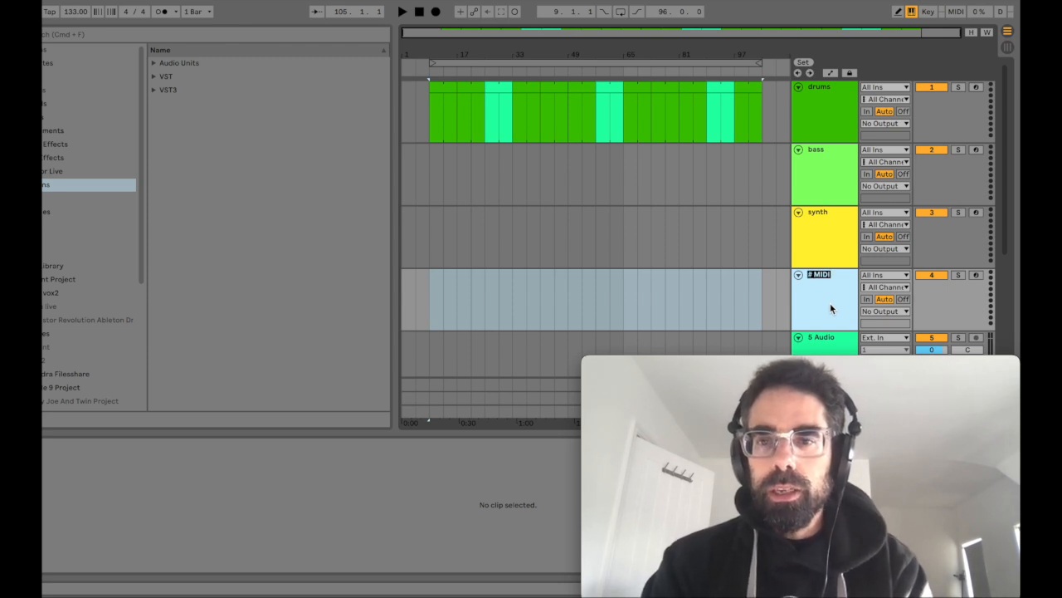
{"action": "type", "text": "kyes"}
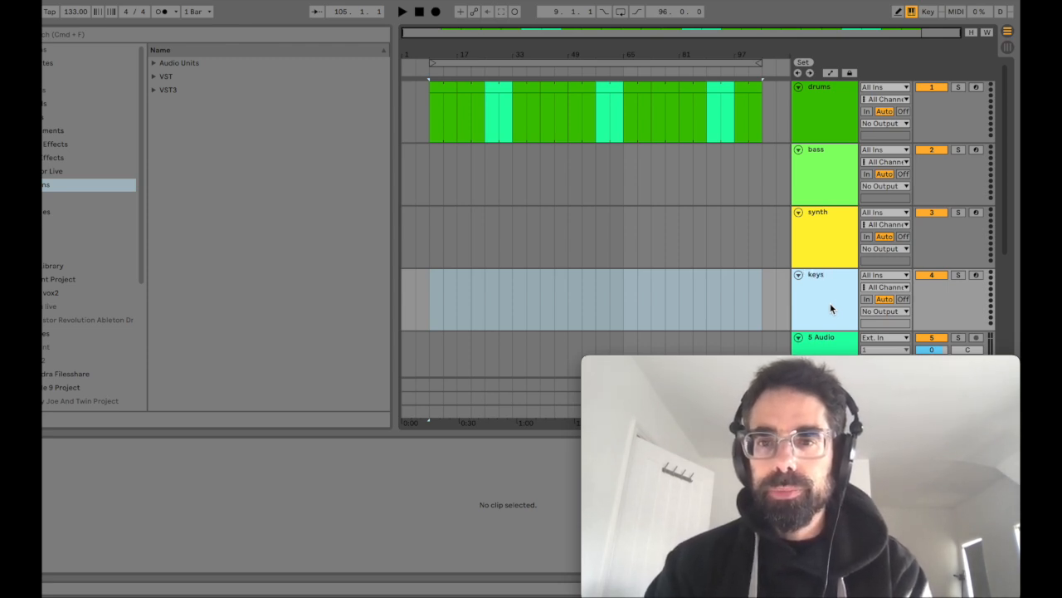
Step: Rename the synth track as "synth lead"
{"action": "left_click", "coordinate": [831, 230]}
{"action": "key", "text": "super+r"}
{"action": "type", "text": "synth lead"}
{"action": "key", "text": "Return"}
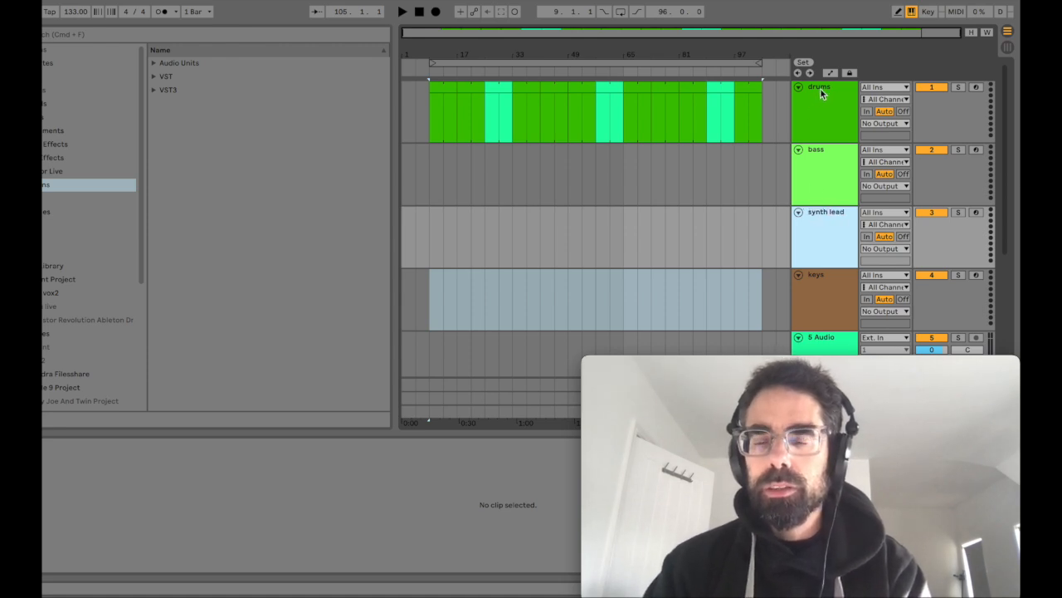
Step: Insert a MIDI track below the keys track and an audio track beneath it
{"action": "left_click", "coordinate": [828, 287]}
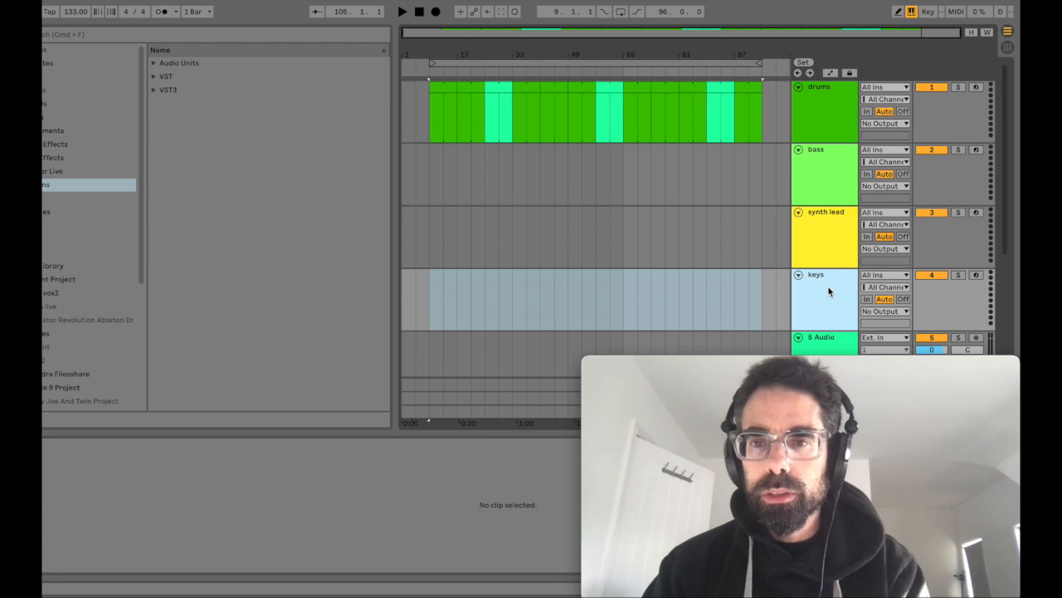
{"action": "key", "text": "super+shift+t"}
{"action": "left_click", "coordinate": [826, 328]}
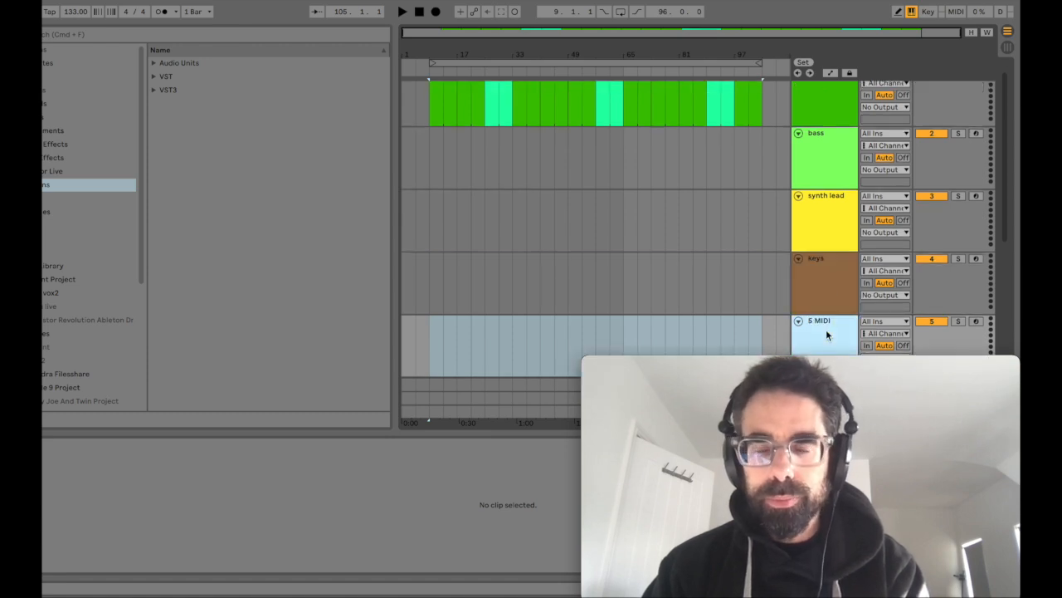
{"action": "key", "text": "super+t"}
Step: Rename the new MIDI track 5 as "synth gtr"
{"action": "left_click", "coordinate": [827, 290]}
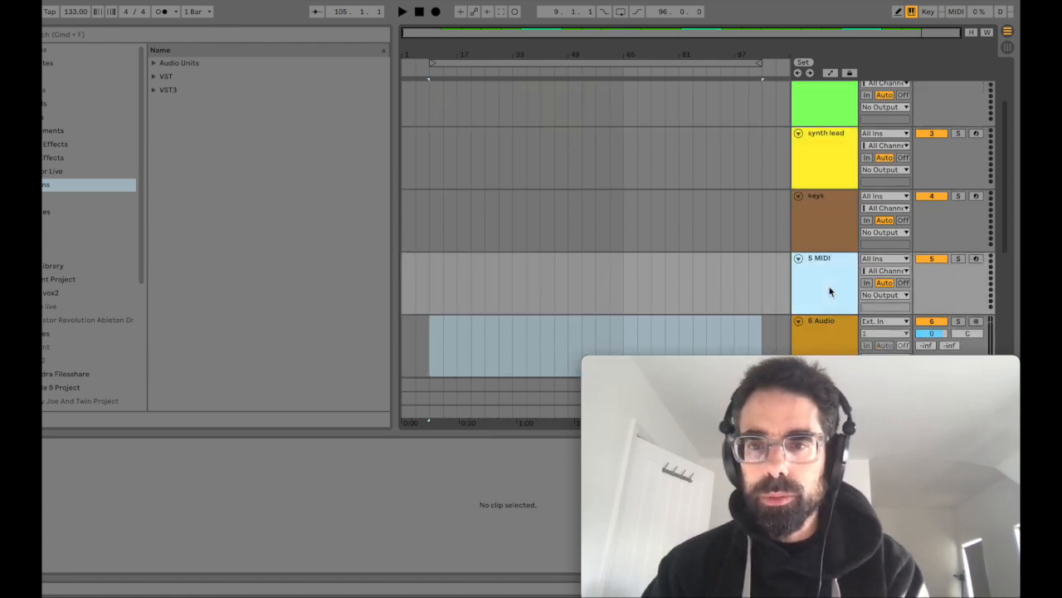
{"action": "key", "text": "super+r"}
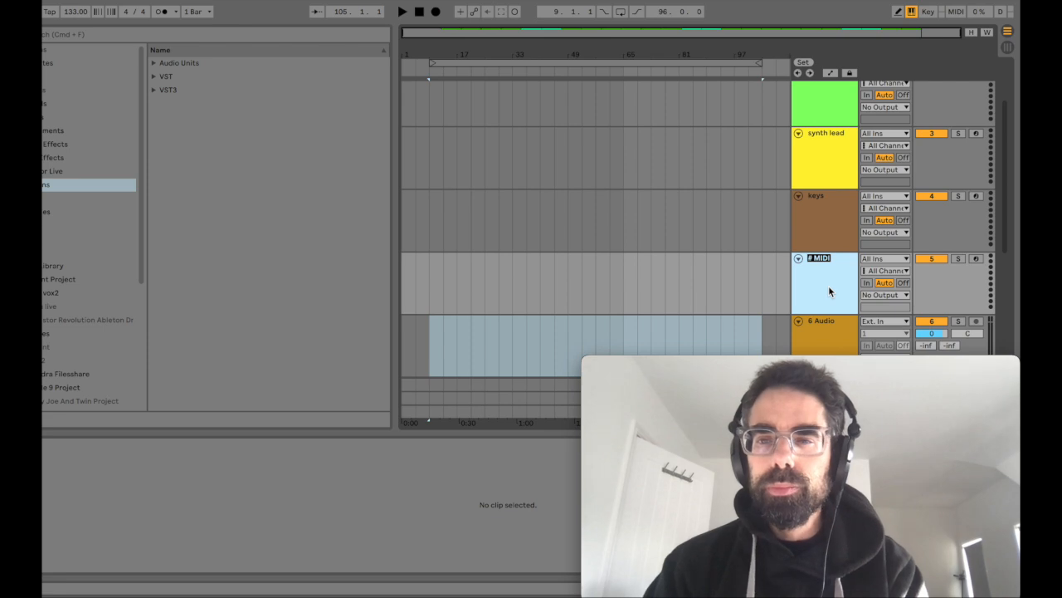
{"action": "scroll", "coordinate": [829, 291], "scroll_direction": "up", "scroll_amount": 3}
{"action": "scroll", "coordinate": [828, 285], "scroll_direction": "down", "scroll_amount": 5}
{"action": "scroll", "coordinate": [829, 266], "scroll_direction": "up", "scroll_amount": 4}
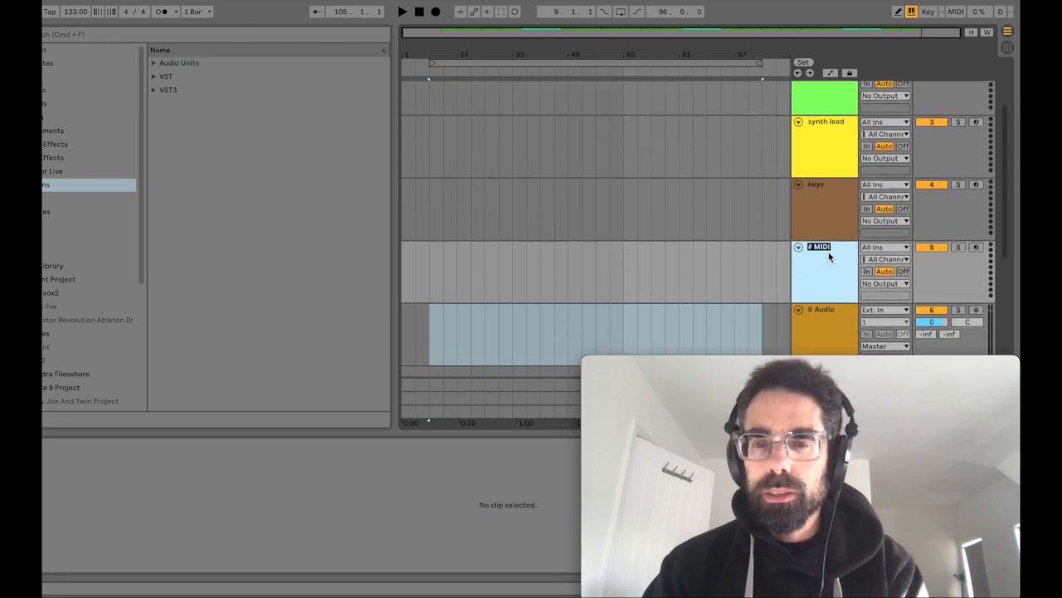
{"action": "scroll", "coordinate": [828, 252], "scroll_direction": "down", "scroll_amount": 1}
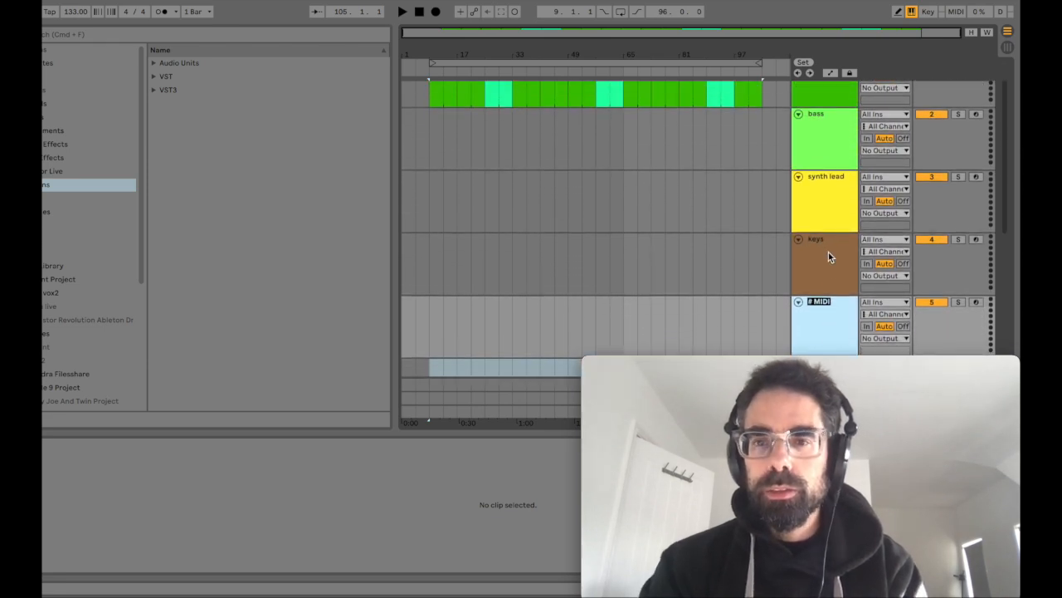
{"action": "type", "text": "sy"}
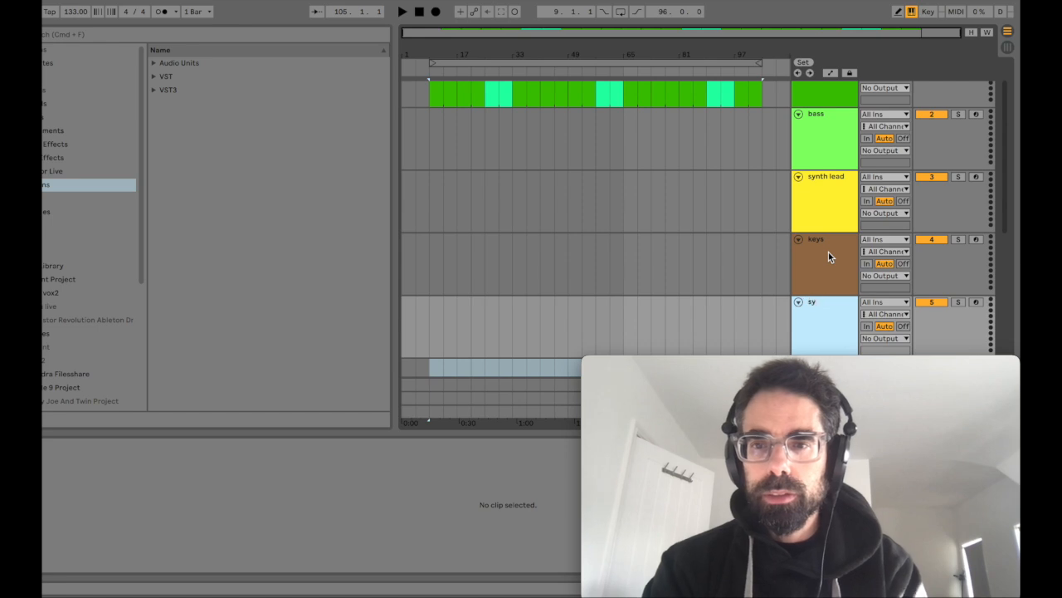
{"action": "type", "text": "nth gtr"}
{"action": "key", "text": "Return"}
Step: Copy the first 32 bars of drums clips, bars 9 to 41, onto the bass track at the same position
{"action": "scroll", "coordinate": [534, 153], "scroll_direction": "up", "scroll_amount": 5}
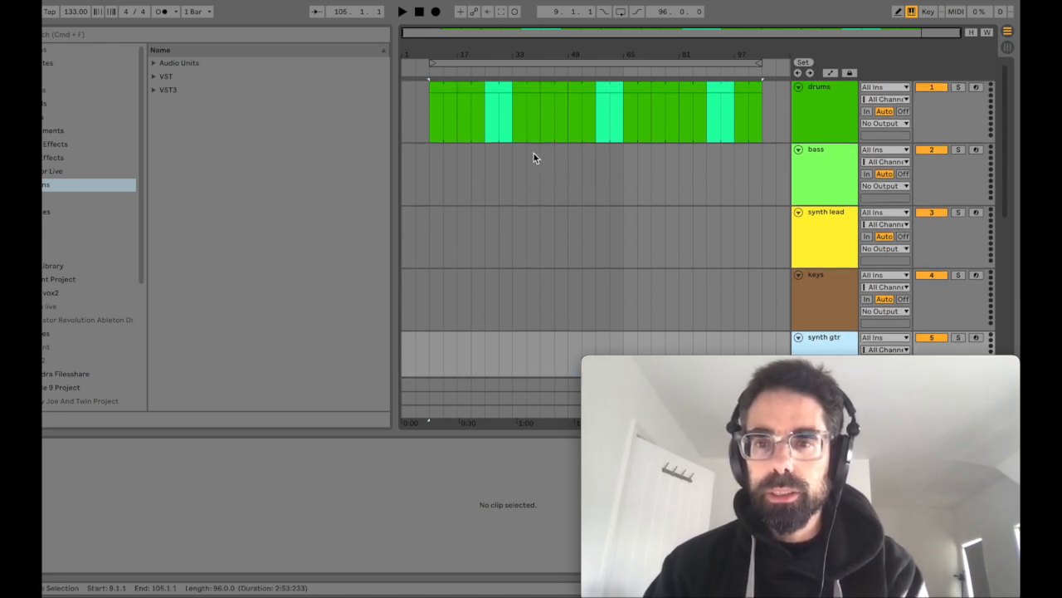
{"action": "left_click", "coordinate": [442, 97]}
{"action": "left_click", "coordinate": [526, 91], "text": "shift"}
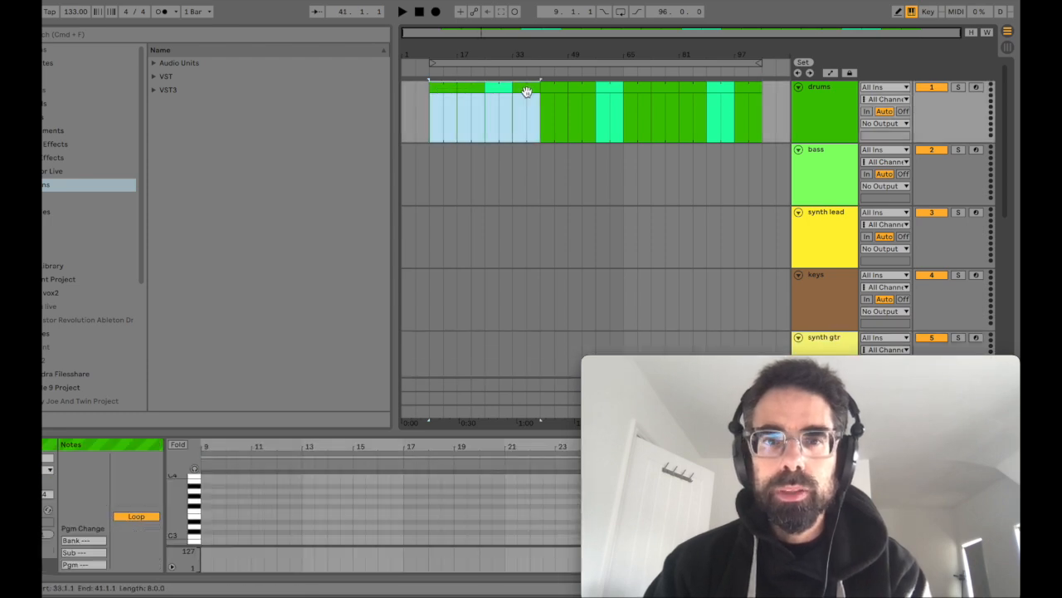
{"action": "left_click_drag", "start_coordinate": [527, 92], "coordinate": [526, 173]}
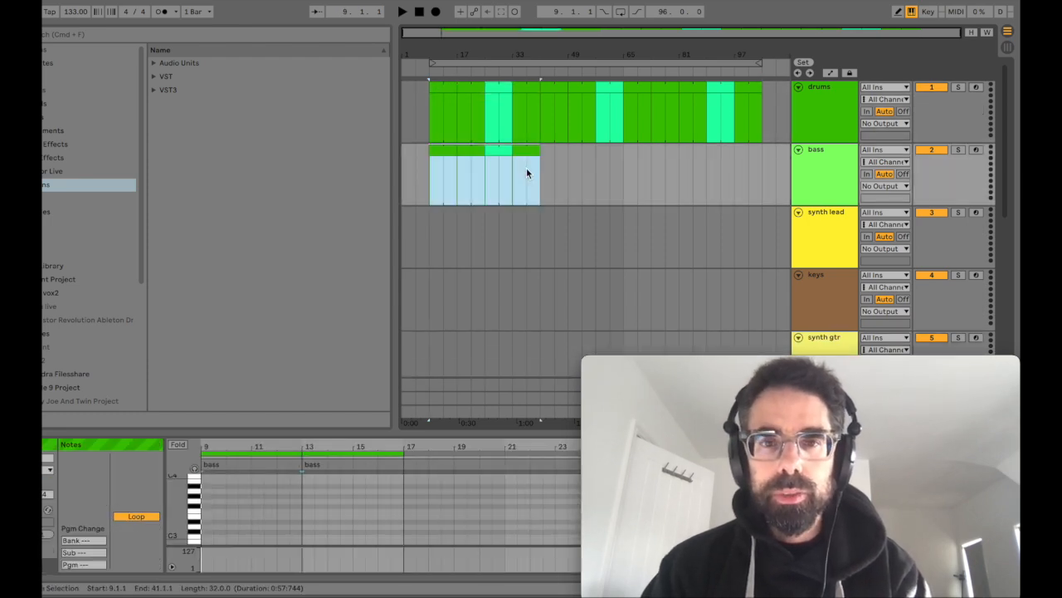
Step: Color the bass track's clips from bar 9 to bar 25 magenta
{"action": "left_click", "coordinate": [448, 151]}
{"action": "left_click", "coordinate": [467, 152], "text": "shift"}
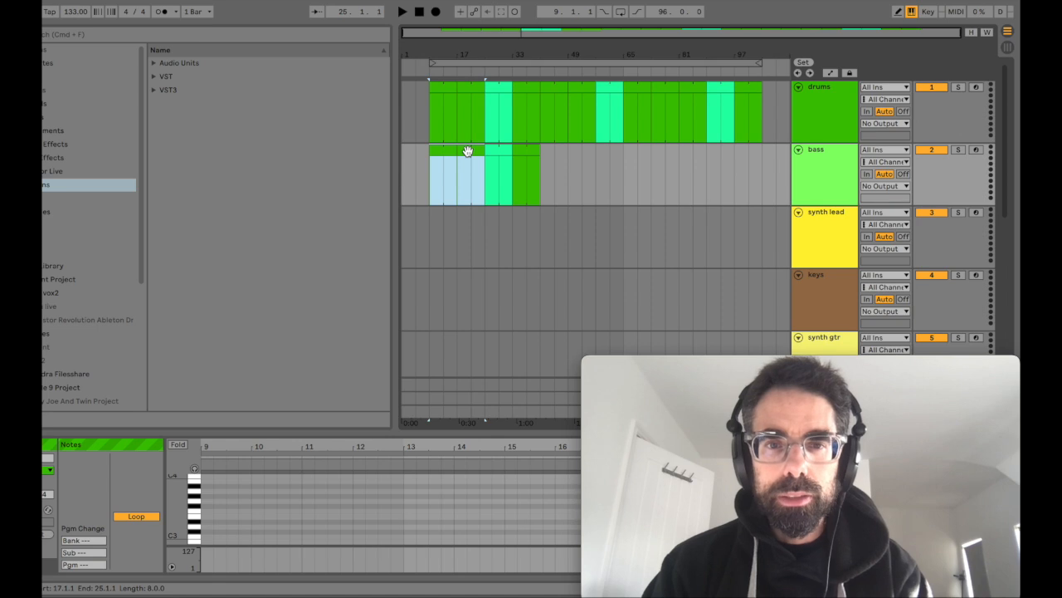
{"action": "left_click", "coordinate": [440, 155]}
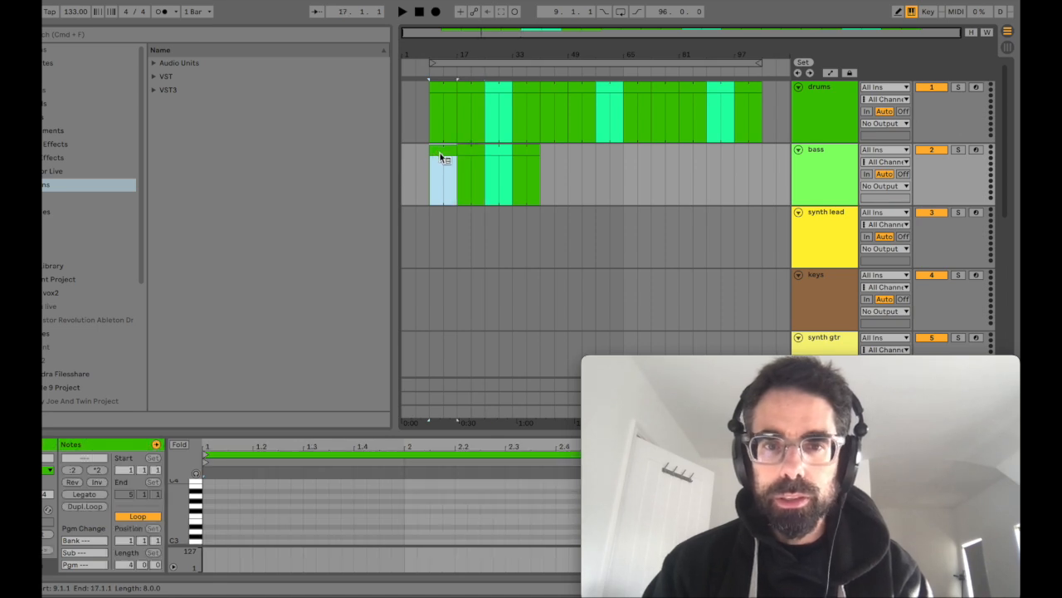
{"action": "right_click", "coordinate": [440, 154]}
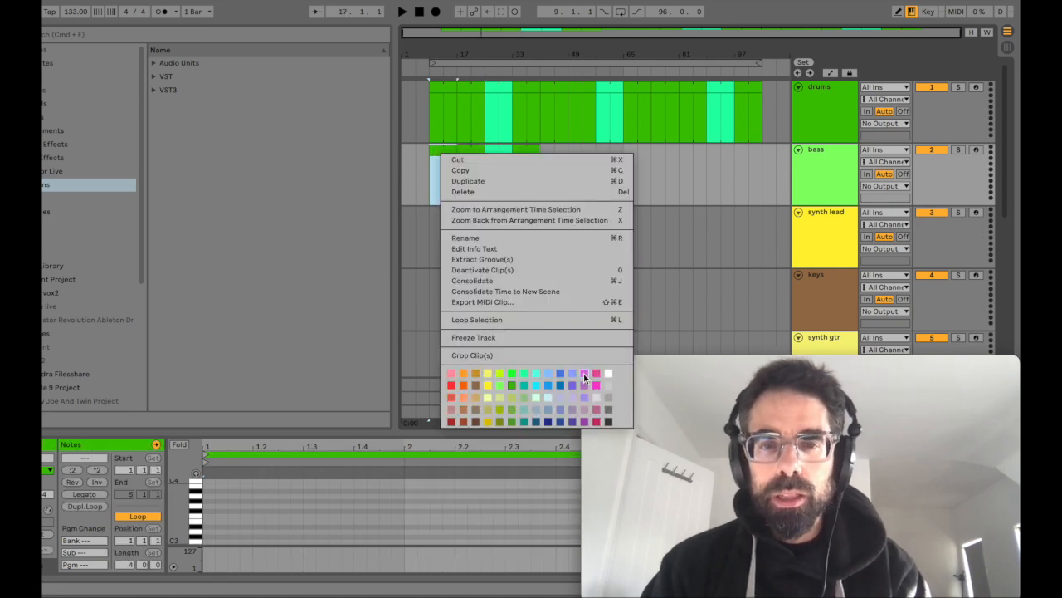
{"action": "left_click", "coordinate": [584, 377]}
{"action": "left_click", "coordinate": [476, 149]}
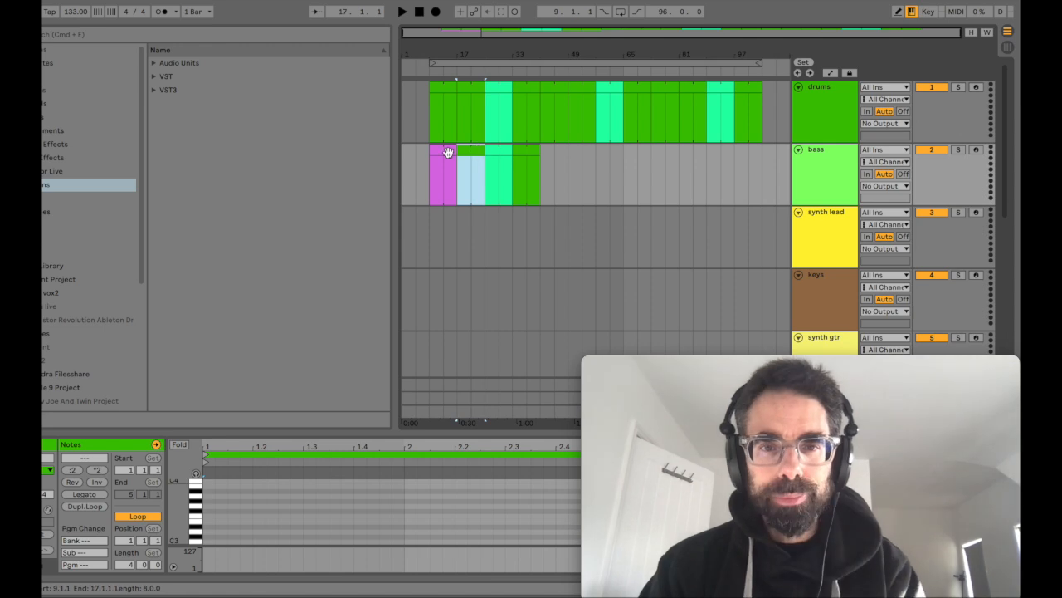
Step: Color the bass track's clips from bar 25 to bar 33 light grey
{"action": "left_click", "coordinate": [497, 153]}
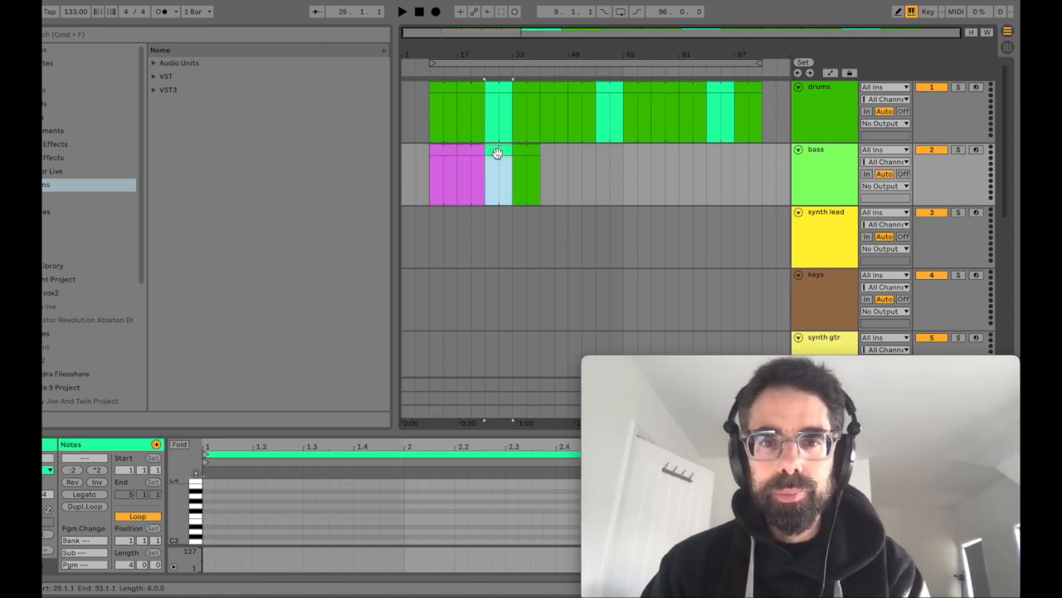
{"action": "right_click", "coordinate": [496, 154]}
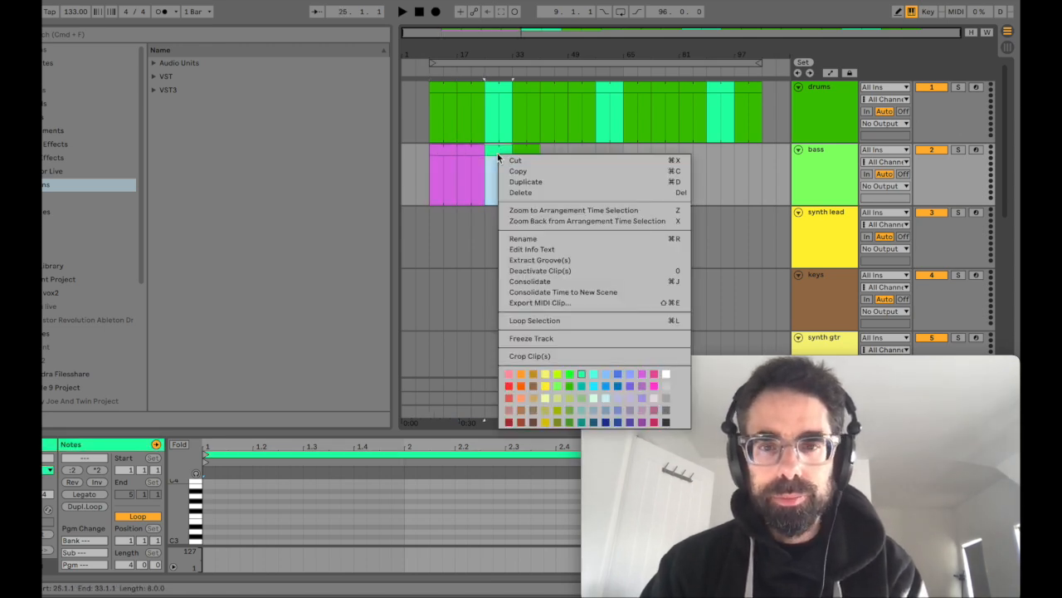
{"action": "left_click", "coordinate": [669, 385]}
Step: Color the bass clips at bars 33 to 41 magenta and those at bars 25 to 33 tan
{"action": "left_click_drag", "start_coordinate": [473, 149], "coordinate": [531, 154]}
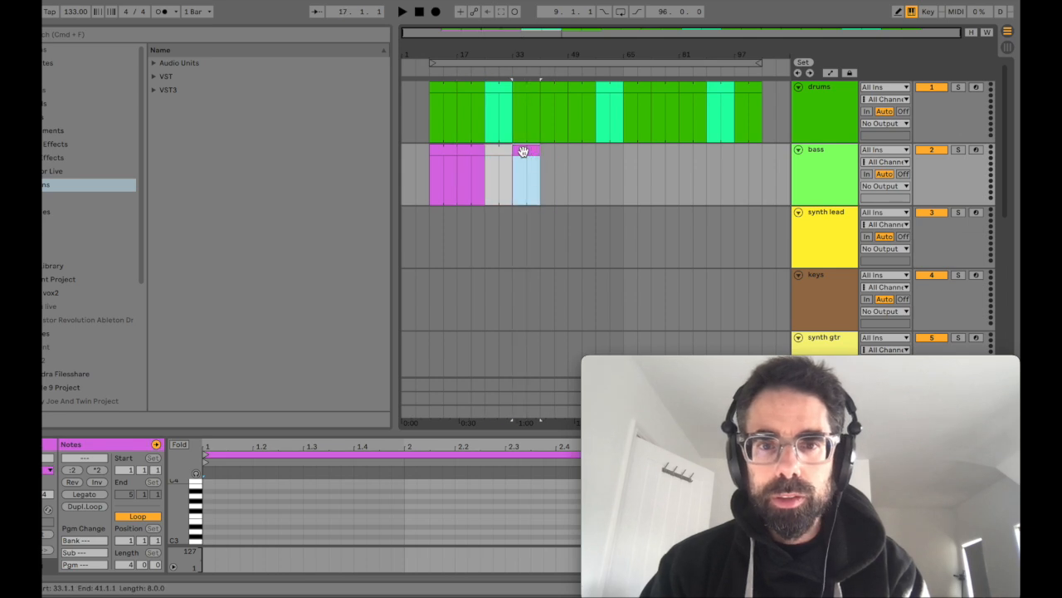
{"action": "left_click", "coordinate": [450, 153]}
{"action": "left_click", "coordinate": [527, 154], "text": "shift"}
{"action": "left_click", "coordinate": [500, 153]}
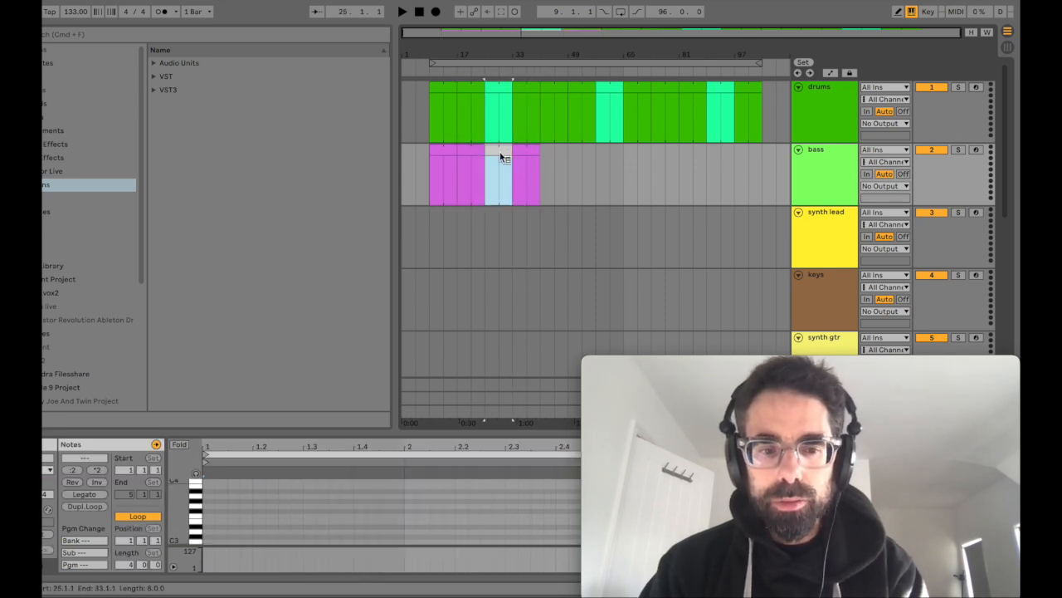
{"action": "right_click", "coordinate": [500, 151]}
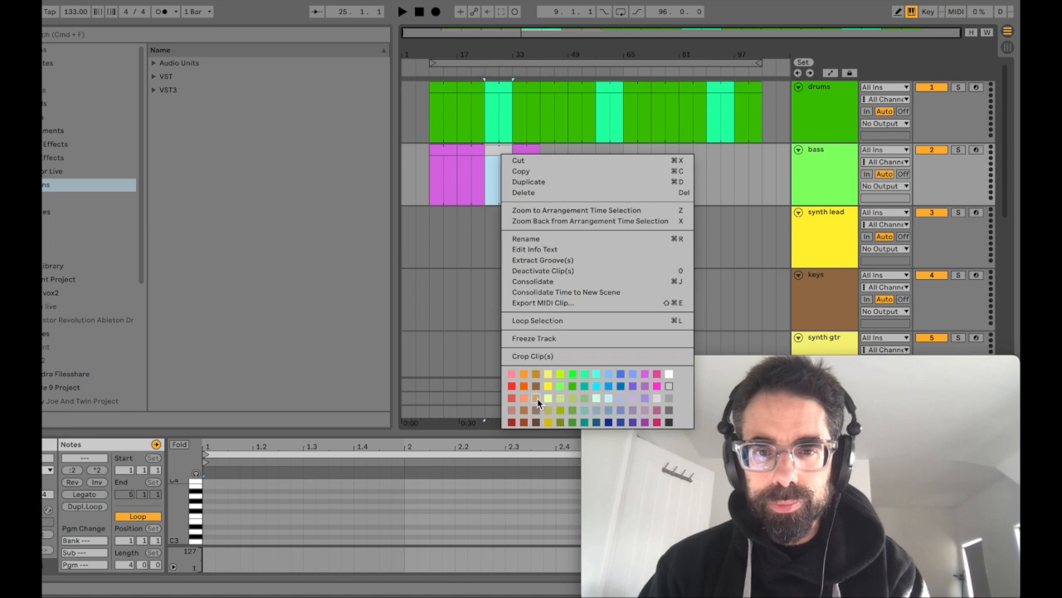
{"action": "left_click", "coordinate": [537, 397]}
Step: Duplicate the bass clips of bars 9 to 41 twice in succession, filling the track up to bar 105
{"action": "left_click", "coordinate": [440, 149]}
{"action": "left_click", "coordinate": [535, 163], "text": "shift"}
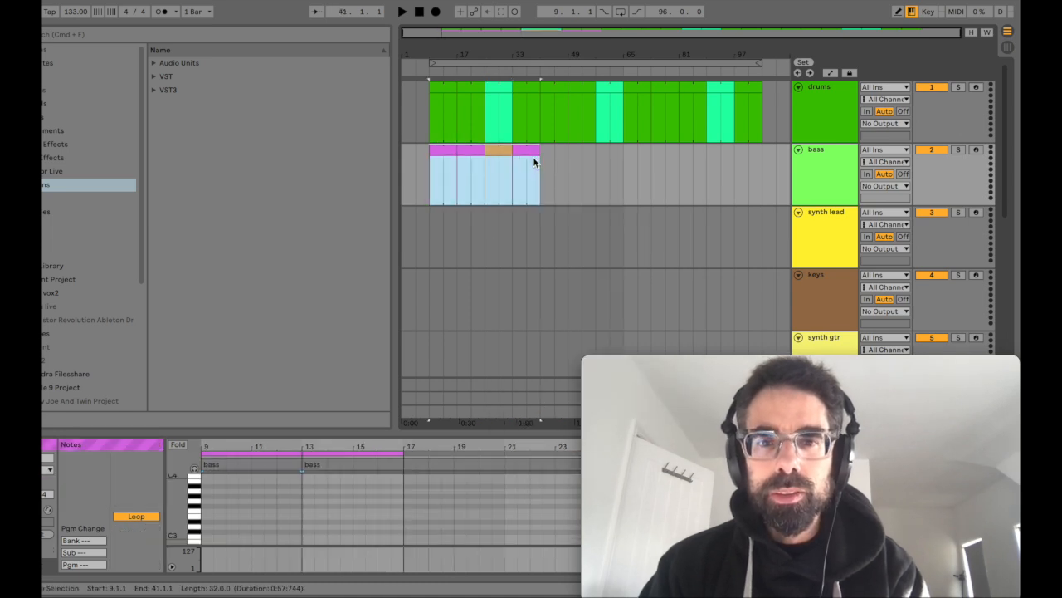
{"action": "key", "text": "super+d"}
{"action": "key", "text": "super+d"}
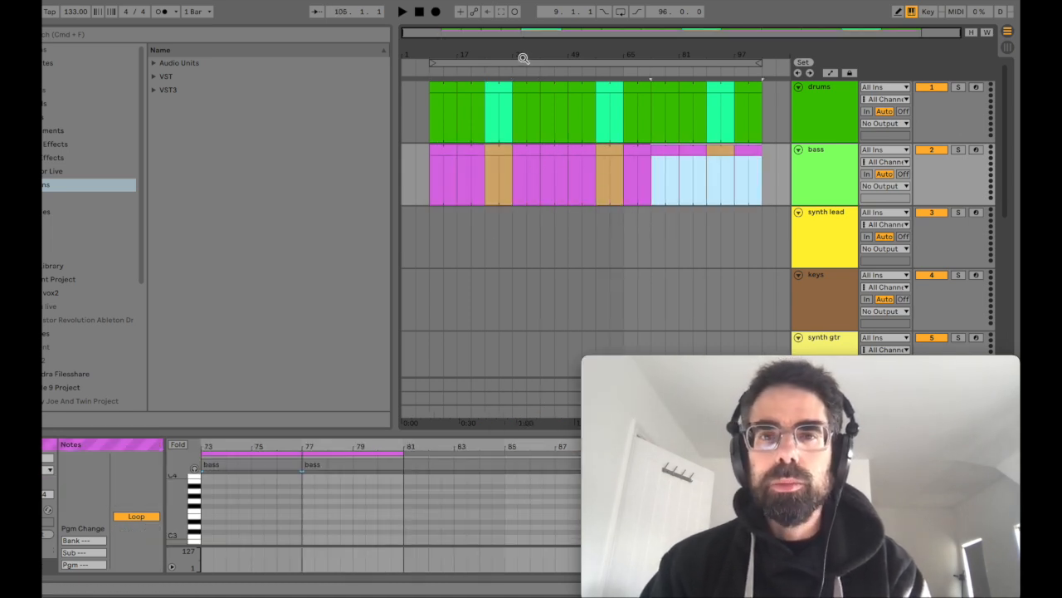
{"action": "left_click", "coordinate": [418, 158]}
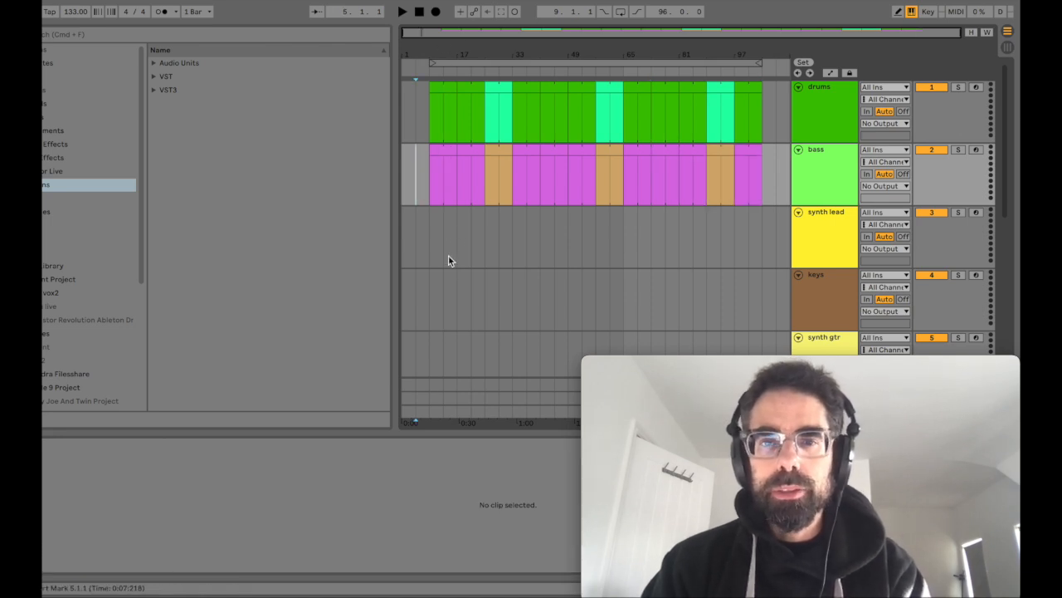
Step: Copy all drums clips, bars 9 to 105, onto the synth lead track at the same position
{"action": "left_click", "coordinate": [444, 149]}
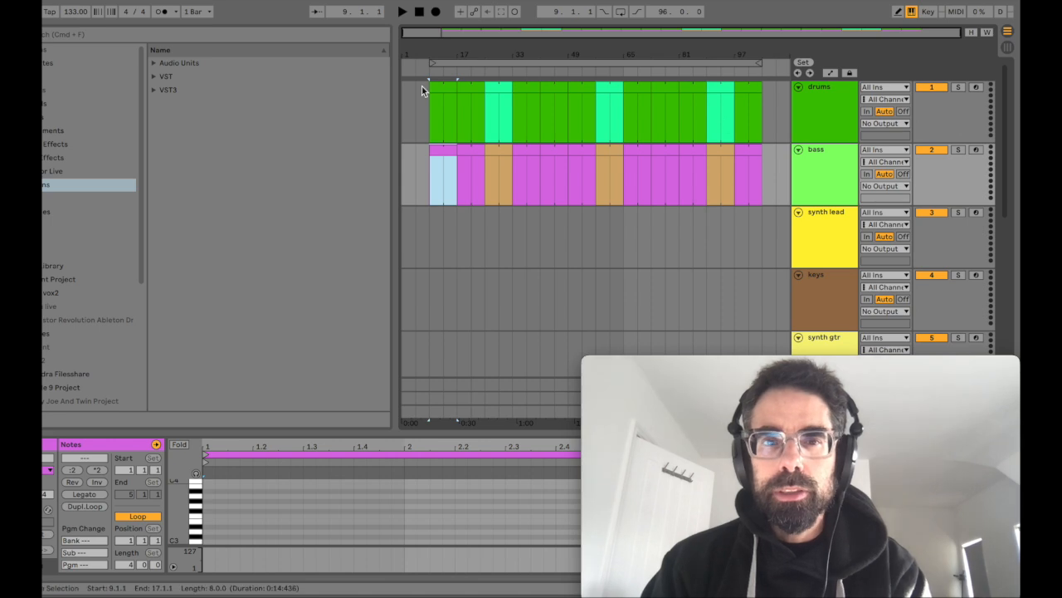
{"action": "left_click", "coordinate": [467, 87]}
{"action": "left_click", "coordinate": [448, 88]}
{"action": "left_click", "coordinate": [745, 91], "text": "shift"}
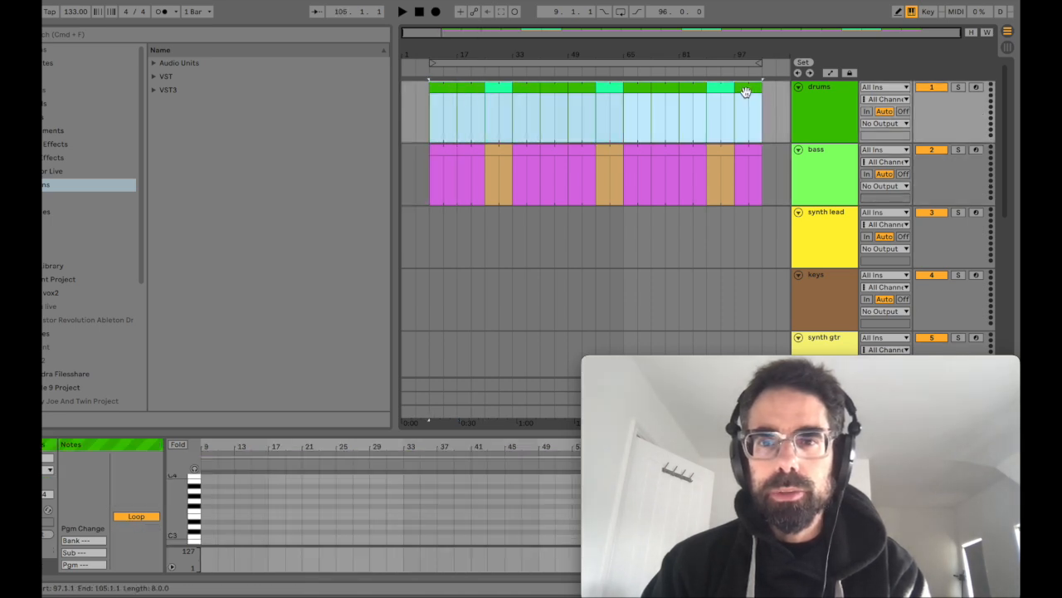
{"action": "left_click_drag", "start_coordinate": [745, 92], "coordinate": [742, 236]}
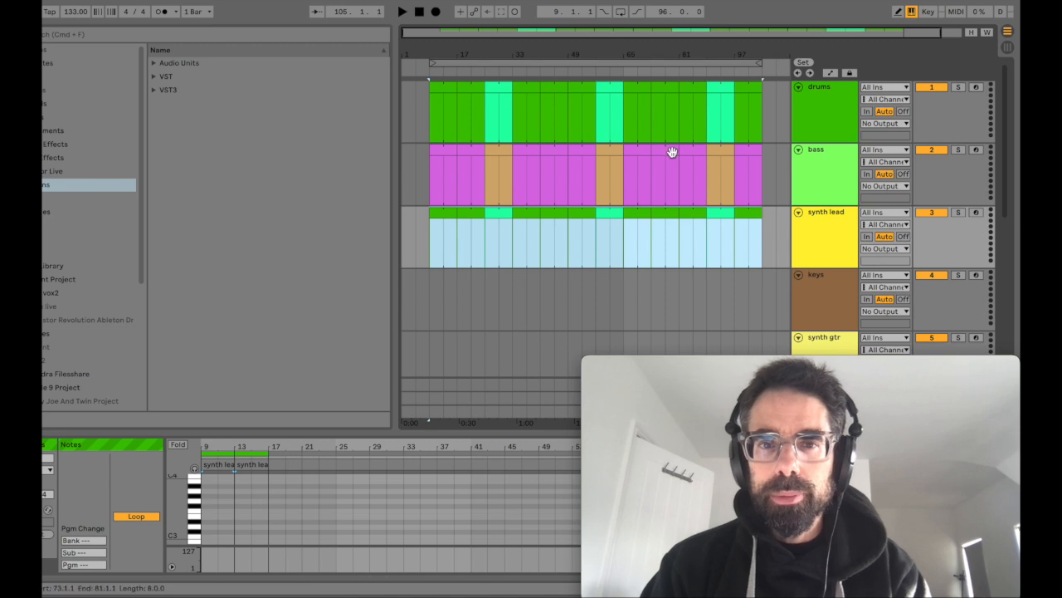
Step: Copy all bass clips, bars 9 to 105, onto the keys track at the same position
{"action": "left_click", "coordinate": [434, 161]}
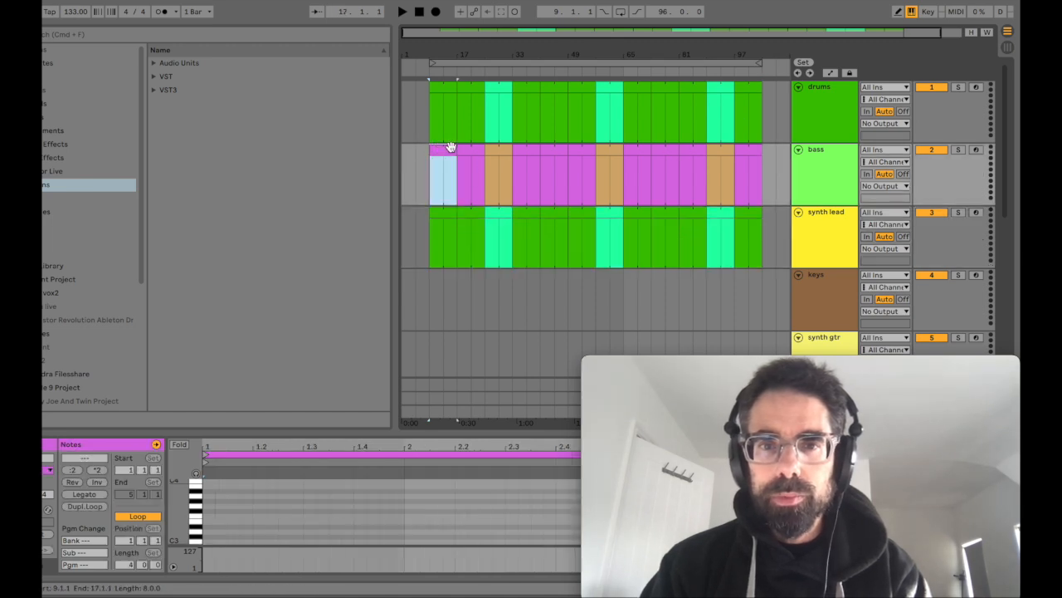
{"action": "left_click", "coordinate": [753, 150], "text": "shift"}
{"action": "left_click_drag", "start_coordinate": [755, 150], "coordinate": [757, 287]}
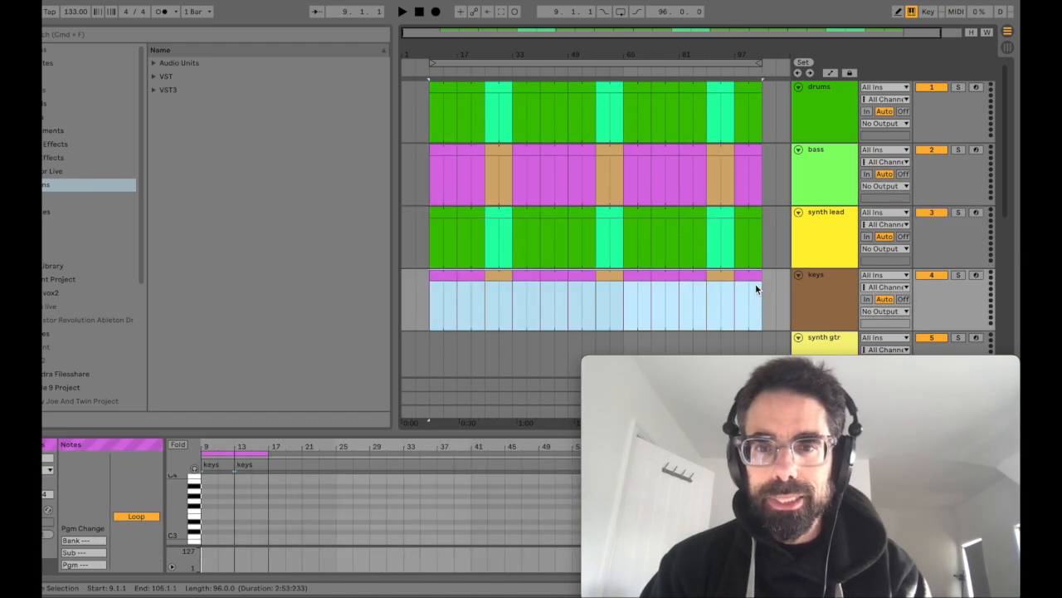
Step: Copy all synth lead clips, bars 9 to 105, onto the synth gtr track at the same position
{"action": "left_click", "coordinate": [743, 218]}
{"action": "left_click", "coordinate": [440, 213], "text": "shift"}
{"action": "left_click_drag", "start_coordinate": [441, 213], "coordinate": [441, 335]}
{"action": "scroll", "coordinate": [441, 335], "scroll_direction": "down", "scroll_amount": 2}
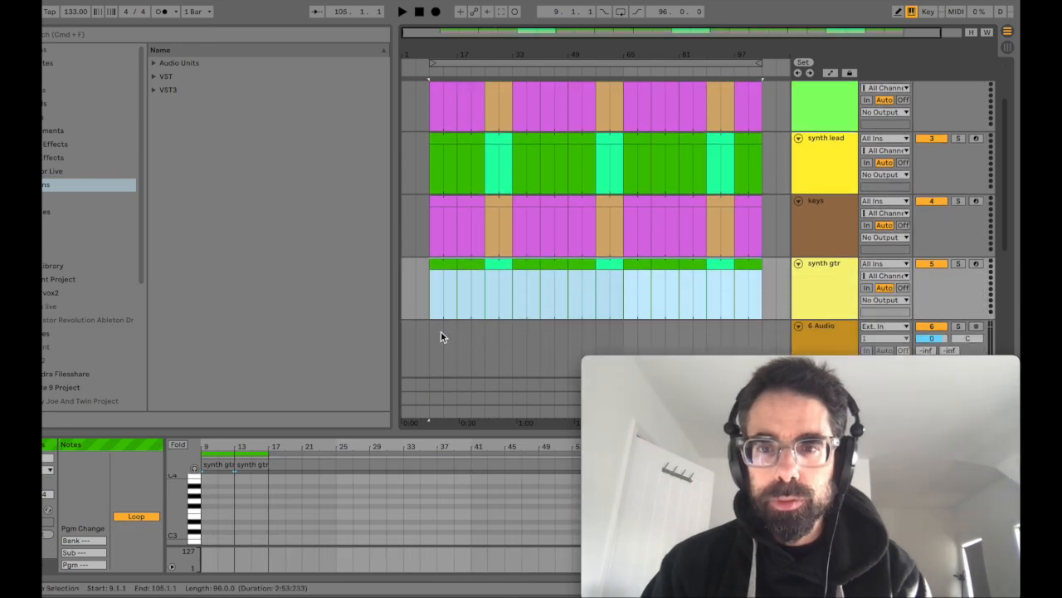
Step: Insert a four-bar MIDI clip at bars 5 to 9 on the drums track and copy it to the bass and keys tracks
{"action": "scroll", "coordinate": [441, 335], "scroll_direction": "up", "scroll_amount": 1}
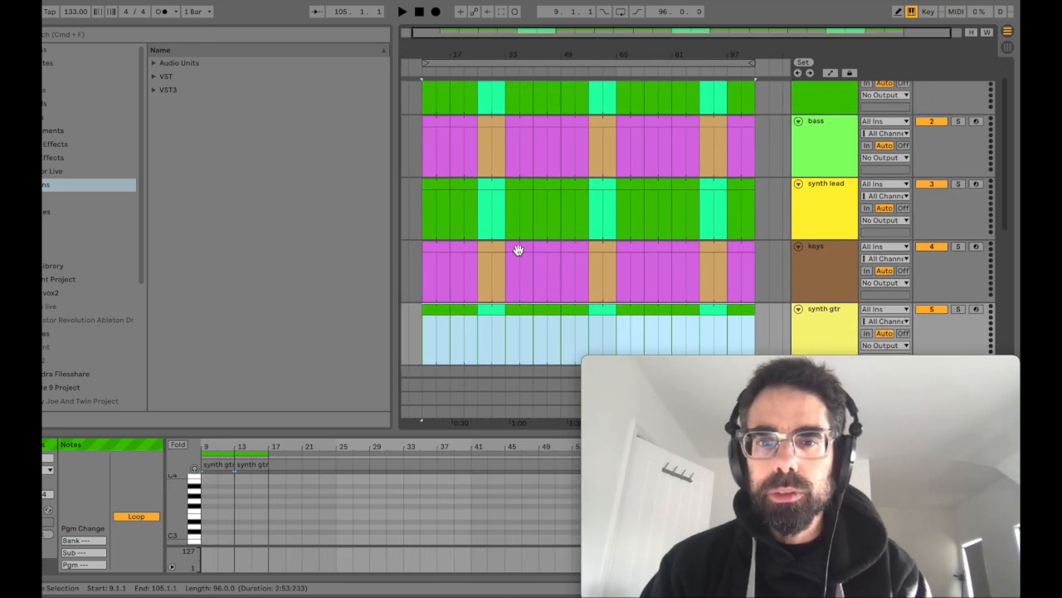
{"action": "scroll", "coordinate": [540, 102], "scroll_direction": "up", "scroll_amount": 3}
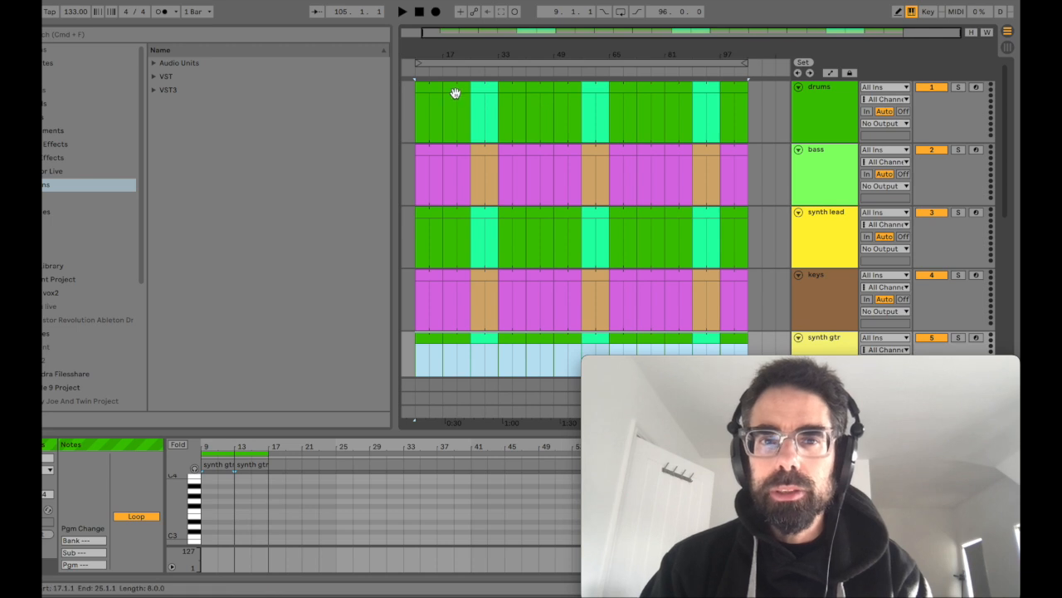
{"action": "scroll", "coordinate": [457, 124], "scroll_direction": "left", "scroll_amount": 1}
{"action": "left_click_drag", "start_coordinate": [418, 58], "coordinate": [467, 56]}
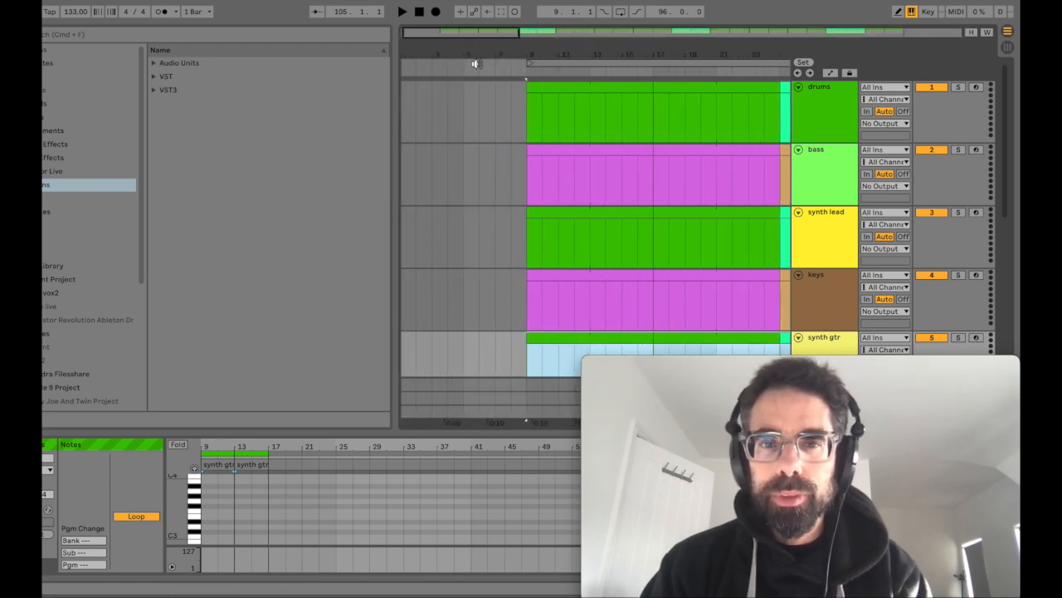
{"action": "left_click_drag", "start_coordinate": [468, 104], "coordinate": [527, 100]}
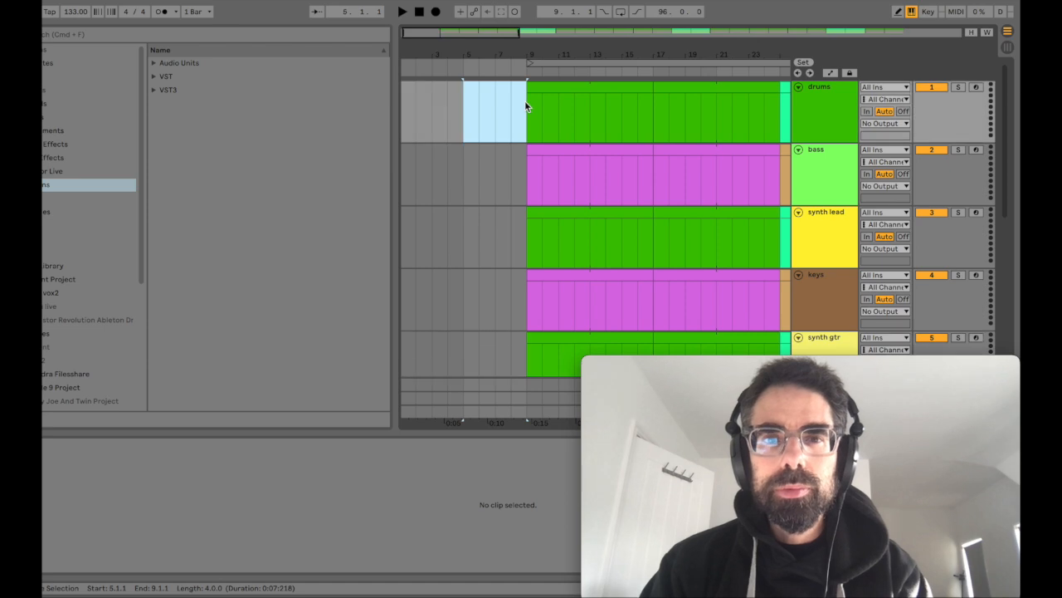
{"action": "key", "text": "super+shift+m"}
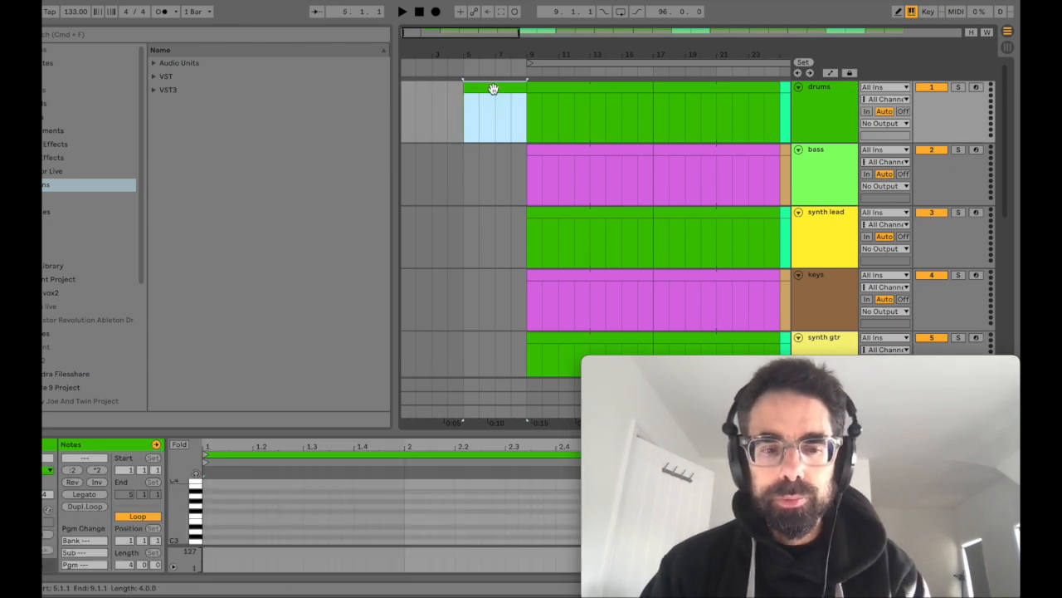
{"action": "left_click_drag", "start_coordinate": [493, 88], "coordinate": [495, 181]}
{"action": "left_click_drag", "start_coordinate": [493, 153], "coordinate": [496, 283]}
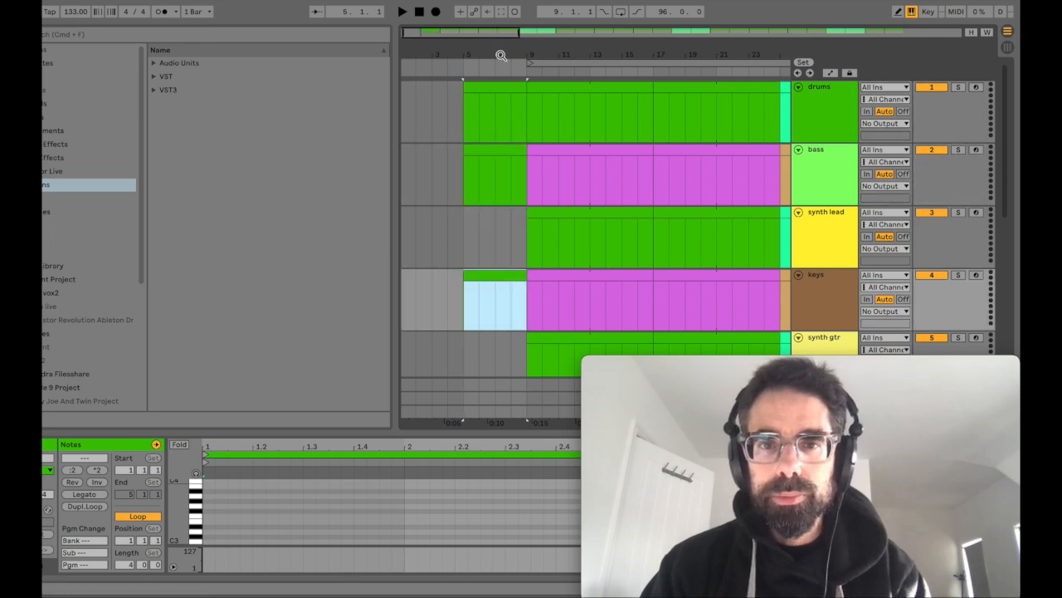
Step: Color the four-bar clips at bars 5 to 9 on the drums, bass and keys tracks red
{"action": "left_click_drag", "start_coordinate": [500, 54], "coordinate": [500, 21]}
{"action": "left_click", "coordinate": [424, 87]}
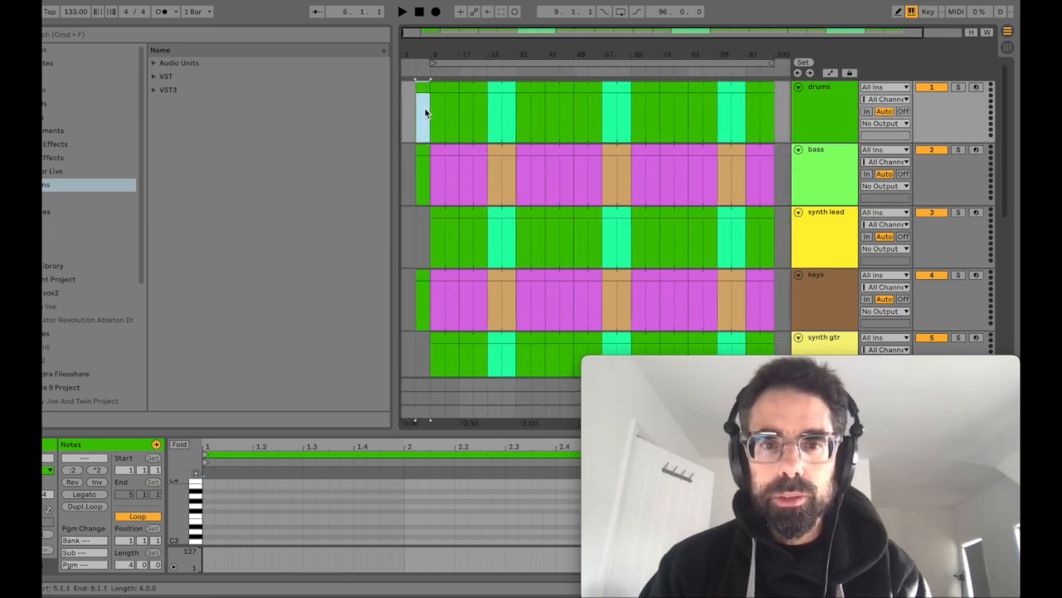
{"action": "left_click", "coordinate": [423, 275], "text": "shift"}
{"action": "right_click", "coordinate": [422, 275]}
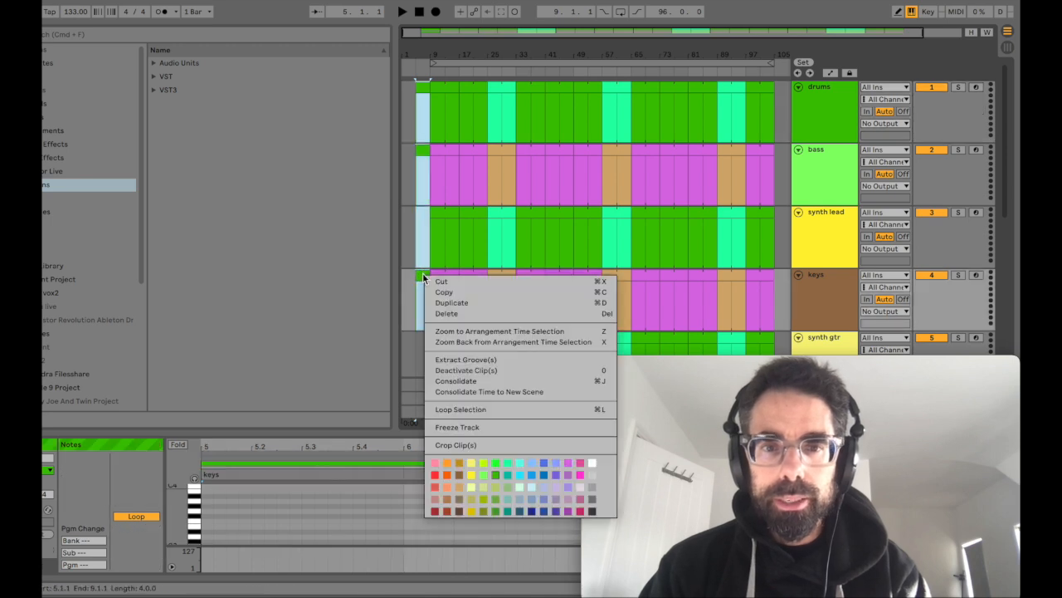
{"action": "left_click", "coordinate": [435, 475]}
Step: Copy the red intro clips of drums, bass and keys to the end of the arrangement at bar 105
{"action": "left_click_drag", "start_coordinate": [430, 56], "coordinate": [429, 50]}
{"action": "left_click_drag", "start_coordinate": [422, 87], "coordinate": [741, 88]}
{"action": "left_click_drag", "start_coordinate": [572, 52], "coordinate": [576, 47]}
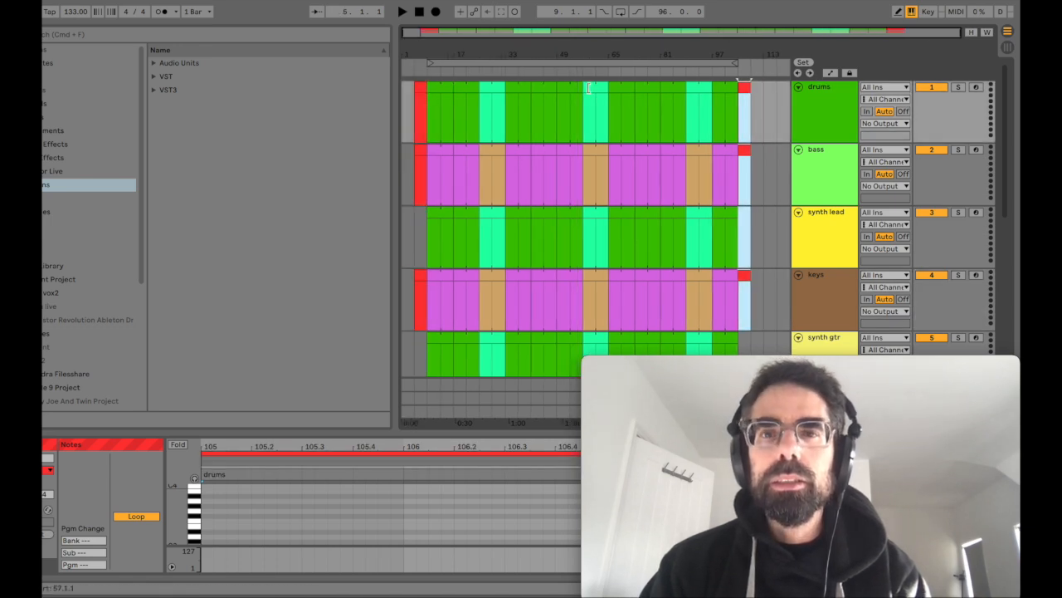
Step: Move all clips between bars 73 and 109 on every instrument track eight bars later, starting at bar 81
{"action": "left_click", "coordinate": [539, 87]}
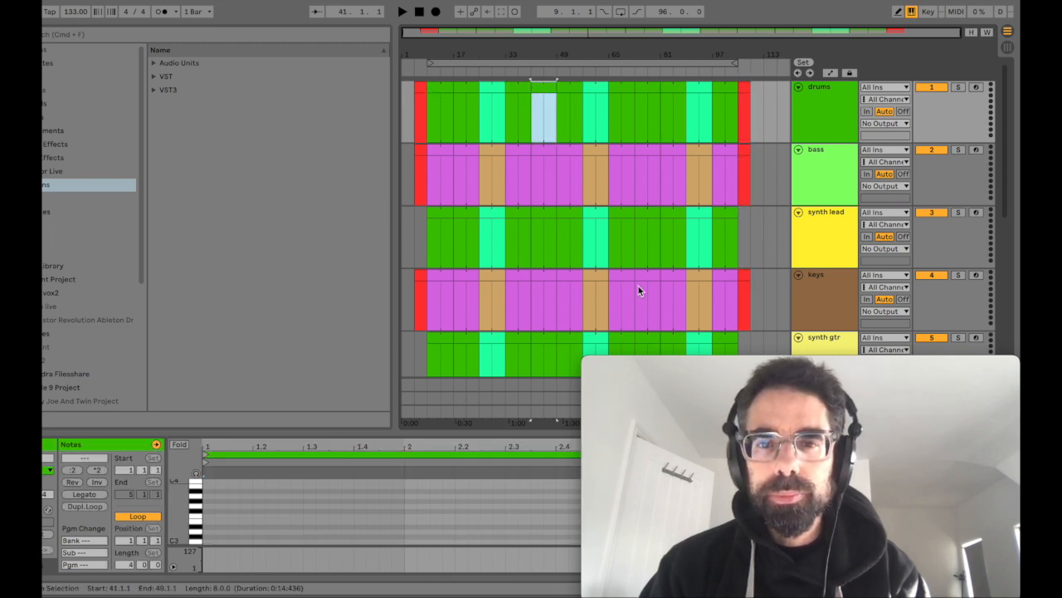
{"action": "left_click", "coordinate": [627, 339], "text": "shift"}
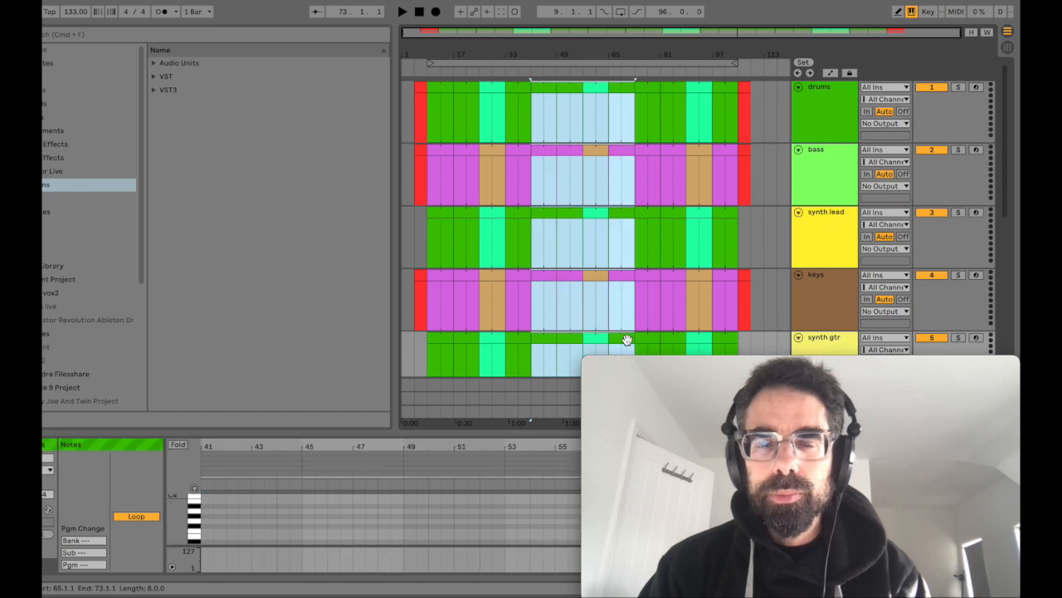
{"action": "left_click", "coordinate": [646, 88]}
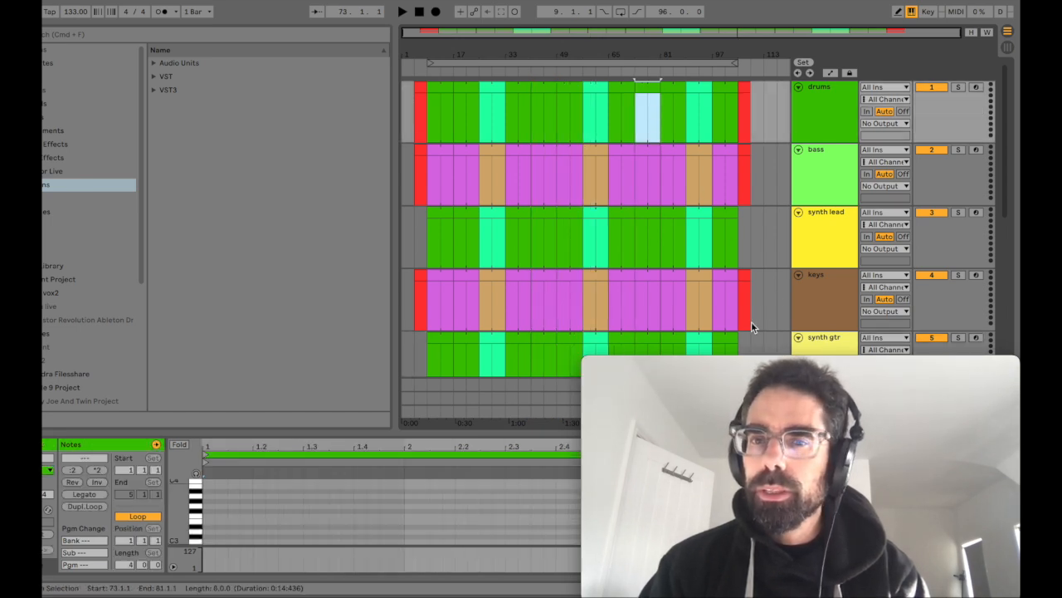
{"action": "left_click", "coordinate": [732, 338], "text": "shift"}
{"action": "left_click", "coordinate": [747, 346], "text": "shift"}
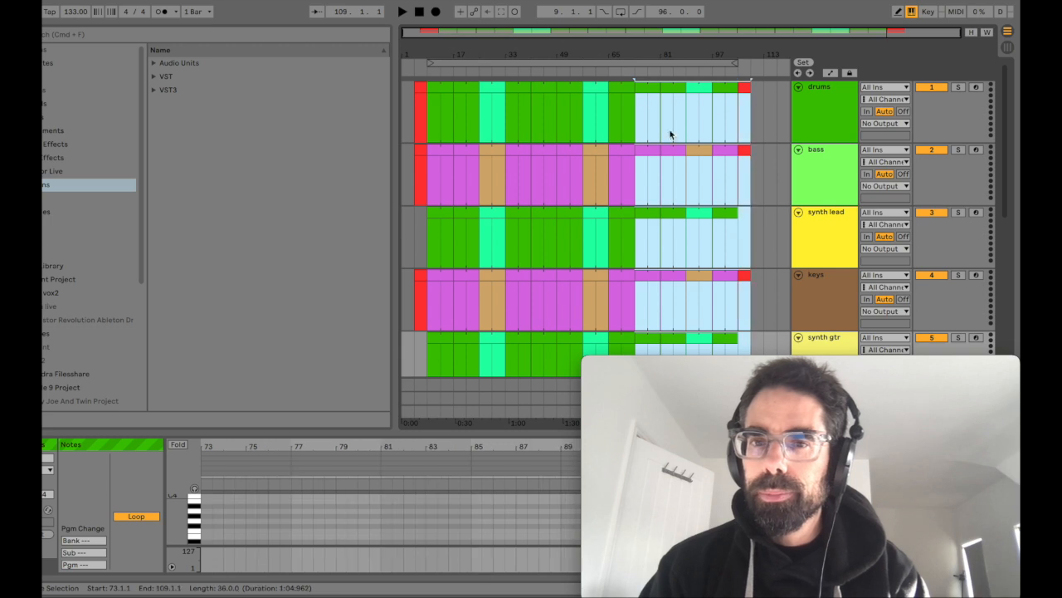
{"action": "left_click_drag", "start_coordinate": [661, 89], "coordinate": [673, 88]}
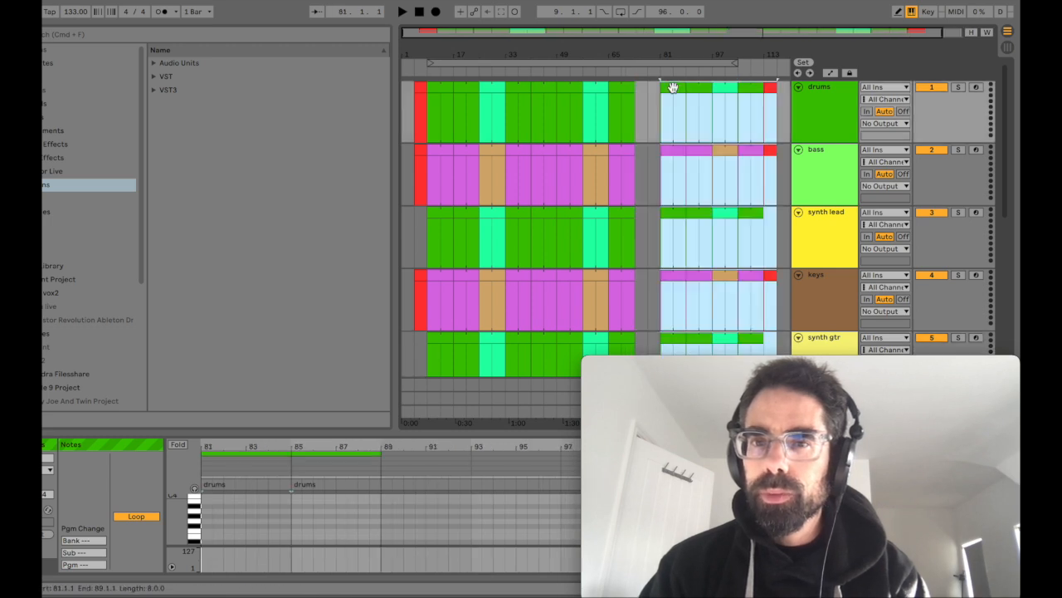
Step: Copy the red ending clips of drums, bass and keys from bar 113 into the gap at bar 73
{"action": "left_click", "coordinate": [770, 88]}
{"action": "scroll", "coordinate": [771, 300], "scroll_direction": "down", "scroll_amount": 2}
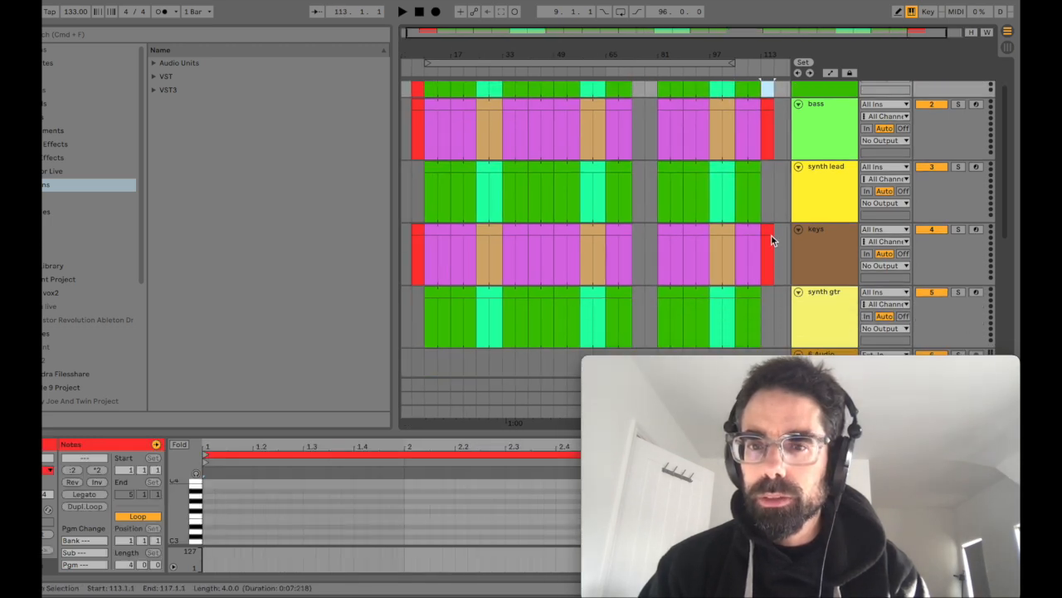
{"action": "left_click", "coordinate": [768, 230], "text": "shift"}
{"action": "scroll", "coordinate": [769, 230], "scroll_direction": "up", "scroll_amount": 2}
{"action": "left_click_drag", "start_coordinate": [765, 89], "coordinate": [640, 89]}
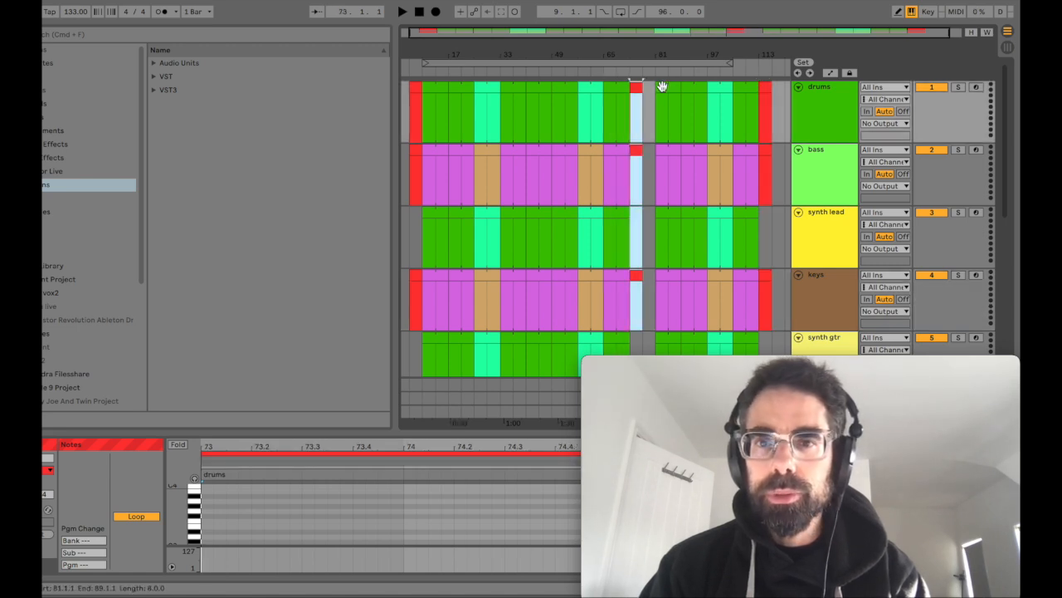
Step: Move all clips between bars 81 and 117 on every instrument track four bars earlier, starting at bar 77
{"action": "left_click", "coordinate": [663, 88]}
{"action": "scroll", "coordinate": [761, 196], "scroll_direction": "down", "scroll_amount": 2}
{"action": "left_click", "coordinate": [767, 308], "text": "shift"}
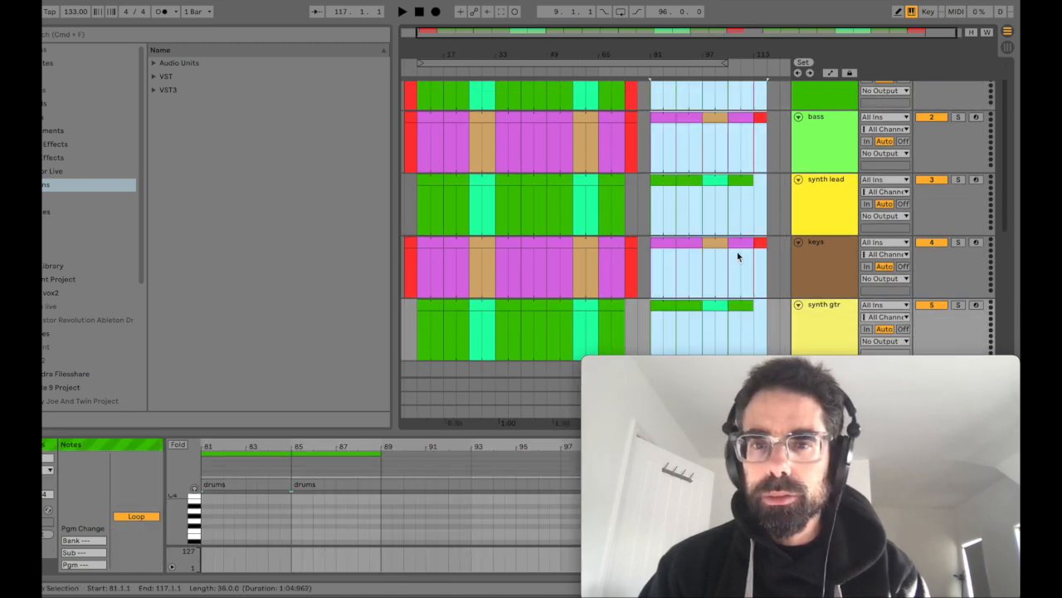
{"action": "scroll", "coordinate": [746, 263], "scroll_direction": "up", "scroll_amount": 2}
{"action": "left_click_drag", "start_coordinate": [661, 87], "coordinate": [649, 89]}
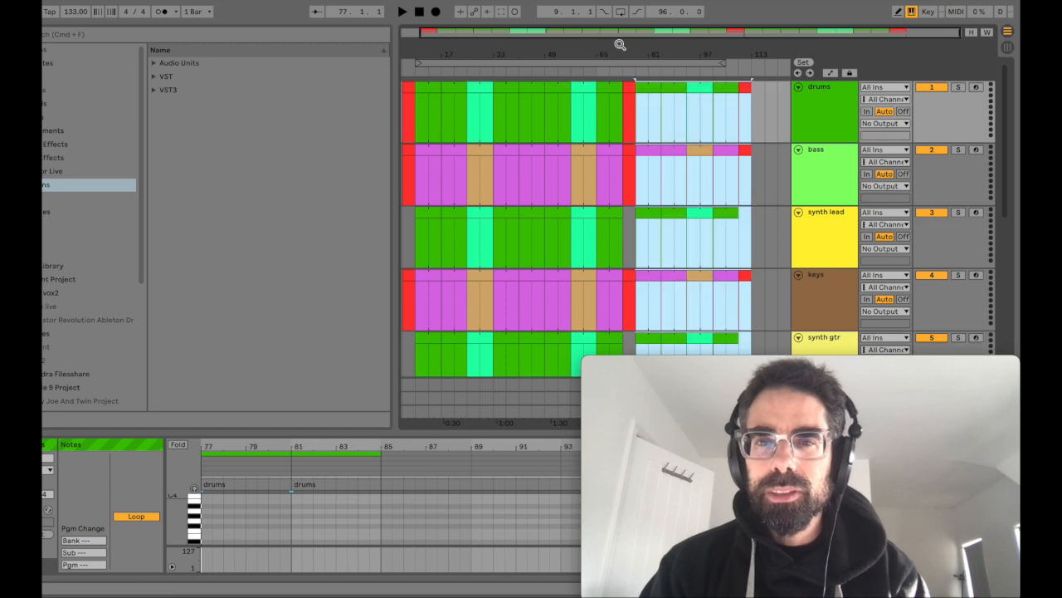
Step: Set the arrangement loop to span the whole song from bar 5 to bar 113
{"action": "left_click_drag", "start_coordinate": [628, 47], "coordinate": [618, 52]}
{"action": "left_click_drag", "start_coordinate": [724, 62], "coordinate": [749, 62]}
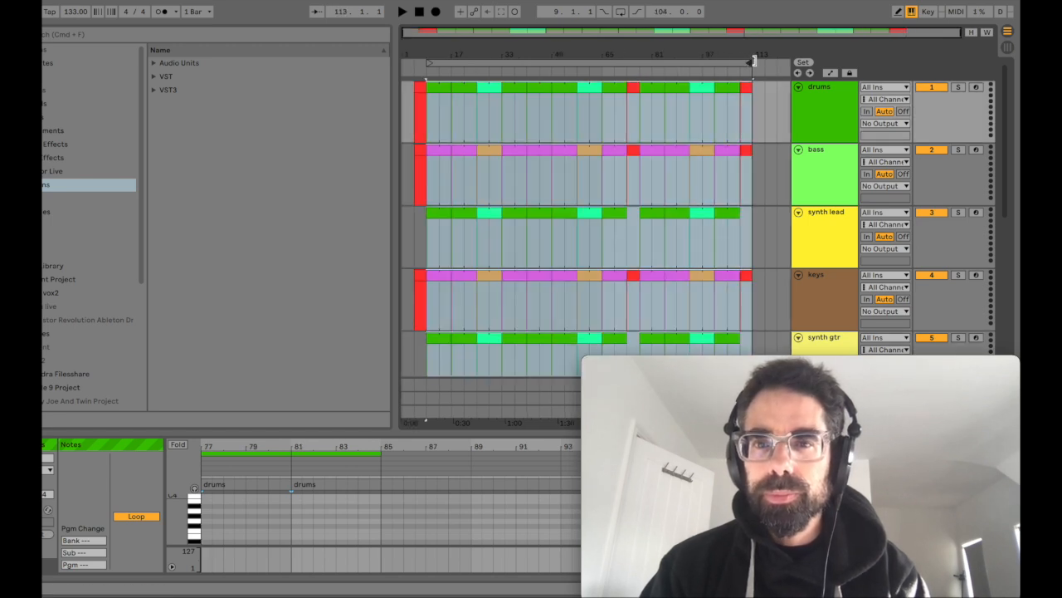
{"action": "left_click_drag", "start_coordinate": [429, 62], "coordinate": [416, 62]}
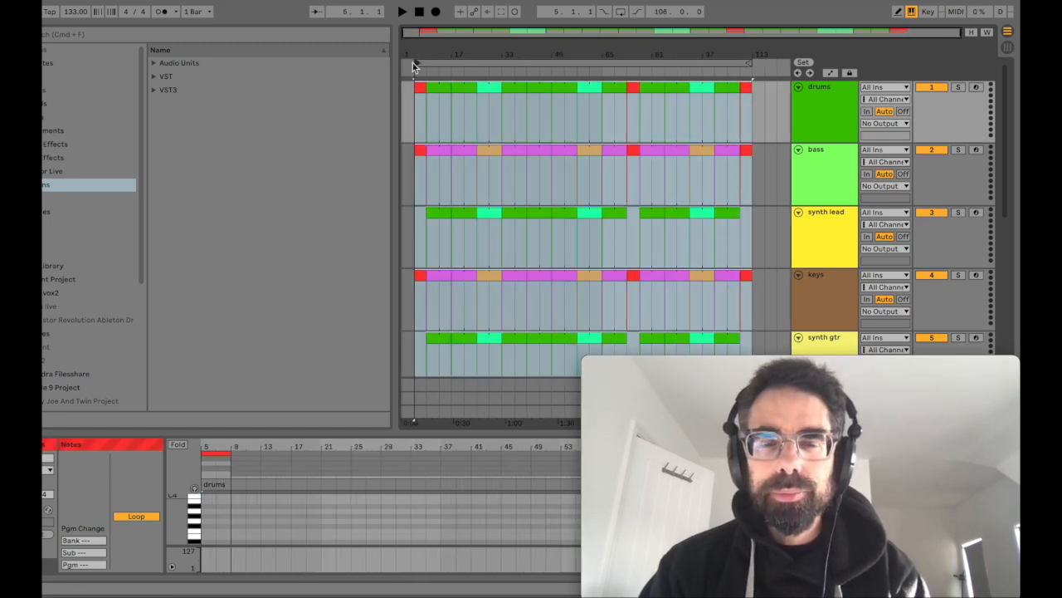
Step: Duplicate the red ending clips of drums, bass and keys at bar 113 and extend the arrangement loop to bar 121
{"action": "left_click_drag", "start_coordinate": [746, 88], "coordinate": [747, 274]}
{"action": "key", "text": "super+d"}
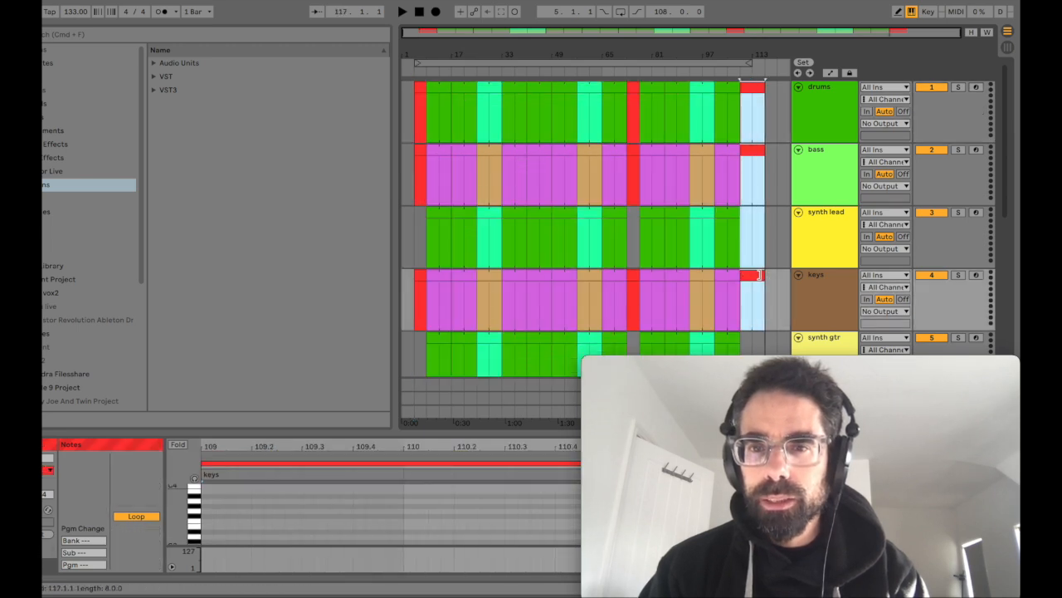
{"action": "left_click_drag", "start_coordinate": [753, 73], "coordinate": [775, 74]}
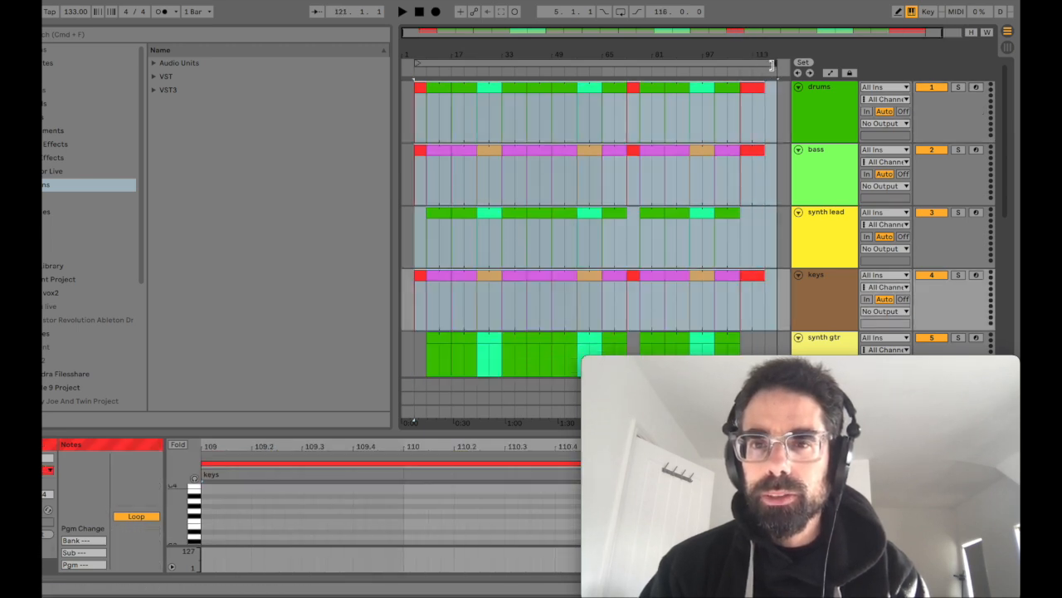
{"action": "left_click_drag", "start_coordinate": [503, 52], "coordinate": [500, 51]}
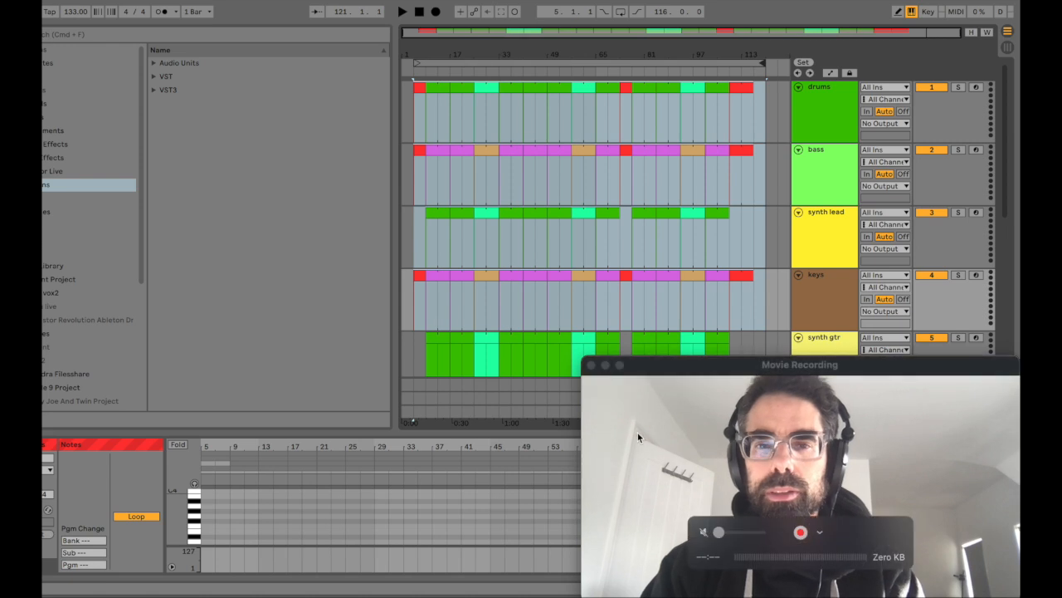
{"action": "scroll", "coordinate": [586, 309], "scroll_direction": "down", "scroll_amount": 2}
{"action": "scroll", "coordinate": [585, 308], "scroll_direction": "down", "scroll_amount": 1}
{"action": "scroll", "coordinate": [585, 307], "scroll_direction": "up", "scroll_amount": 2}
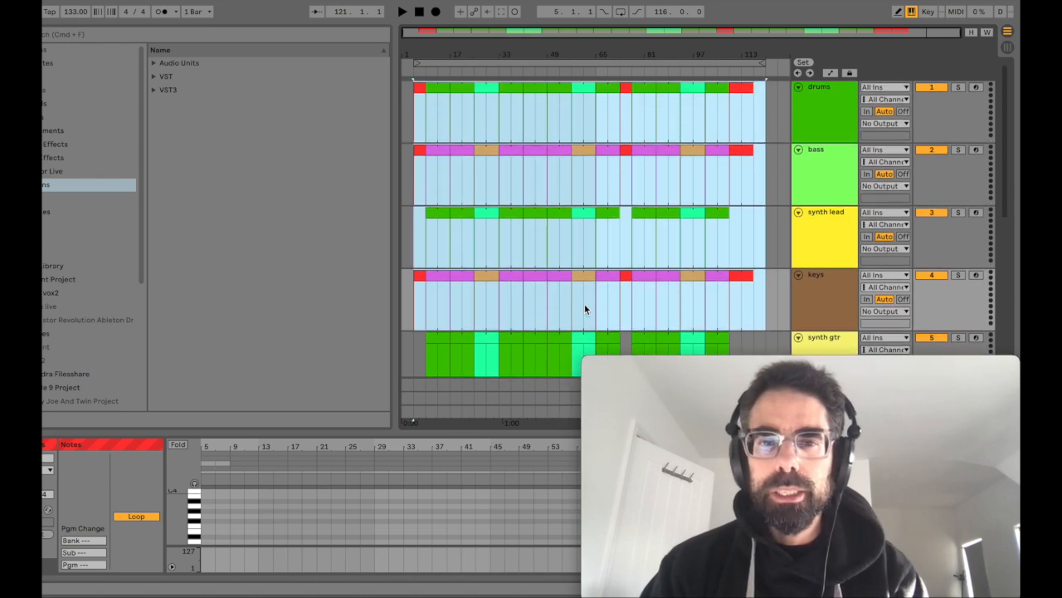
{"action": "scroll", "coordinate": [462, 291], "scroll_direction": "down", "scroll_amount": 1}
{"action": "scroll", "coordinate": [462, 297], "scroll_direction": "up", "scroll_amount": 1}
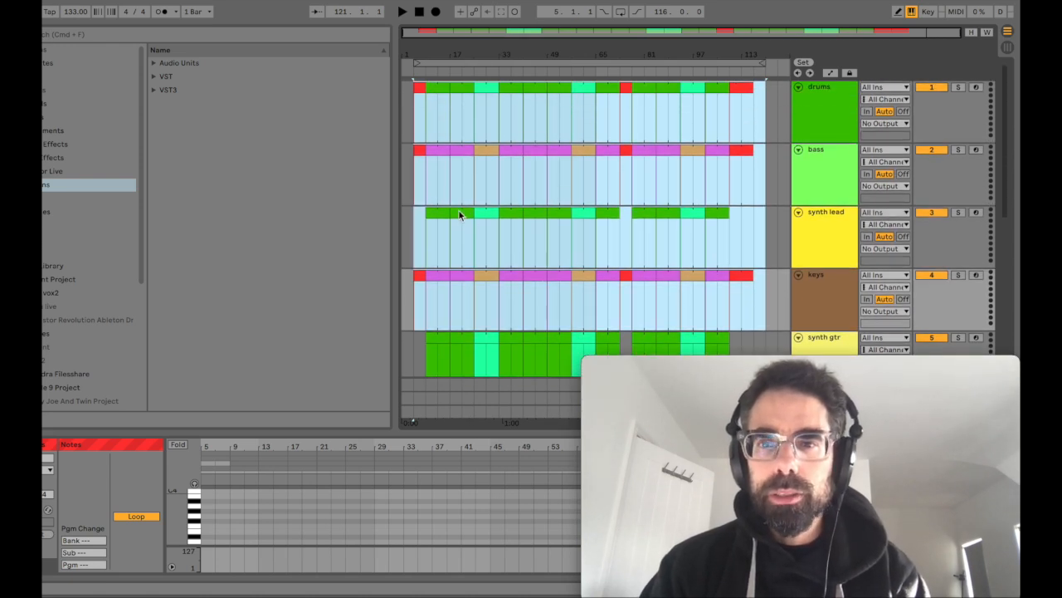
Step: Delete all synth lead clips between bars 9 and 73
{"action": "left_click", "coordinate": [439, 215]}
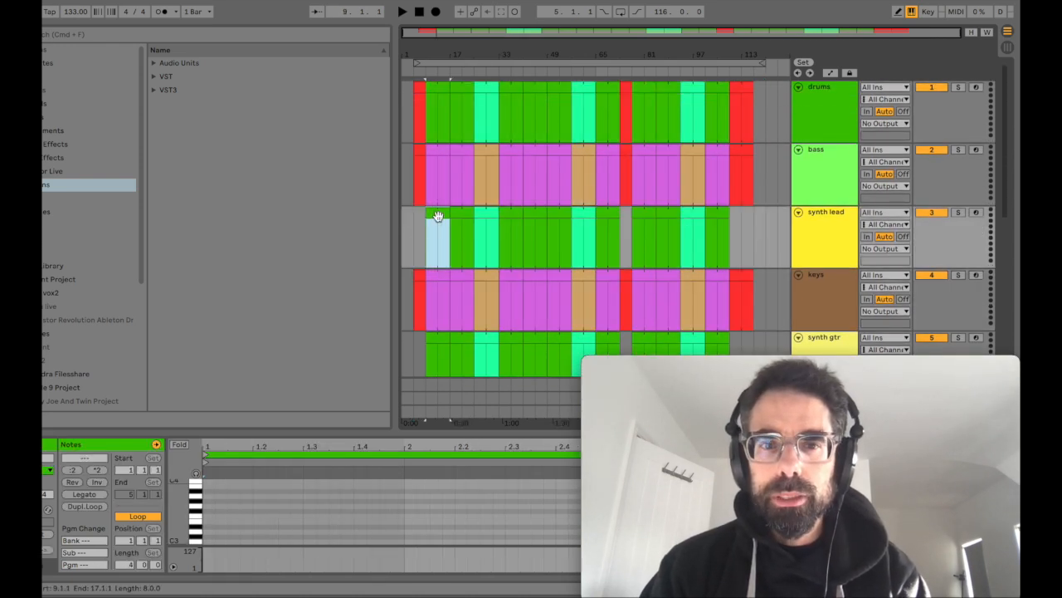
{"action": "left_click", "coordinate": [517, 210], "text": "shift"}
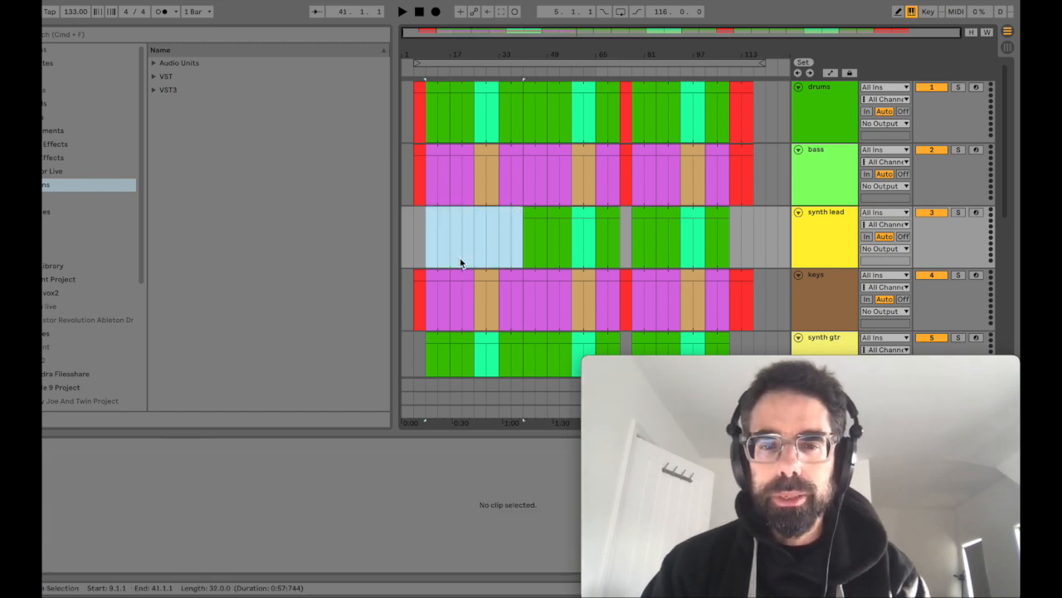
{"action": "left_click", "coordinate": [437, 276]}
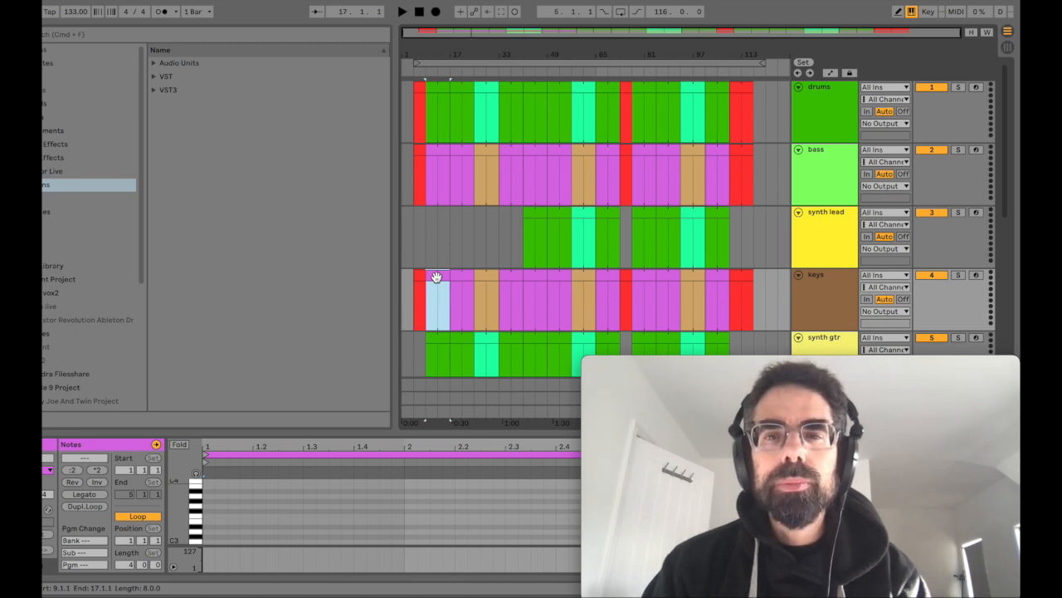
{"action": "left_click", "coordinate": [538, 209]}
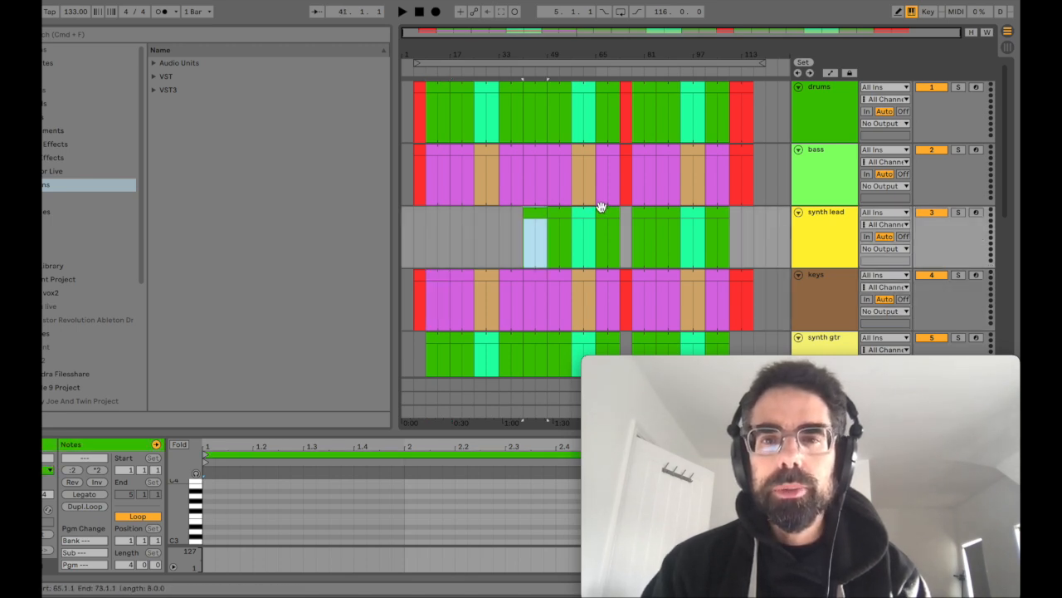
{"action": "left_click", "coordinate": [612, 214], "text": "shift"}
Step: Delete the synth gtr clips between bars 9 and 41
{"action": "left_click", "coordinate": [439, 276]}
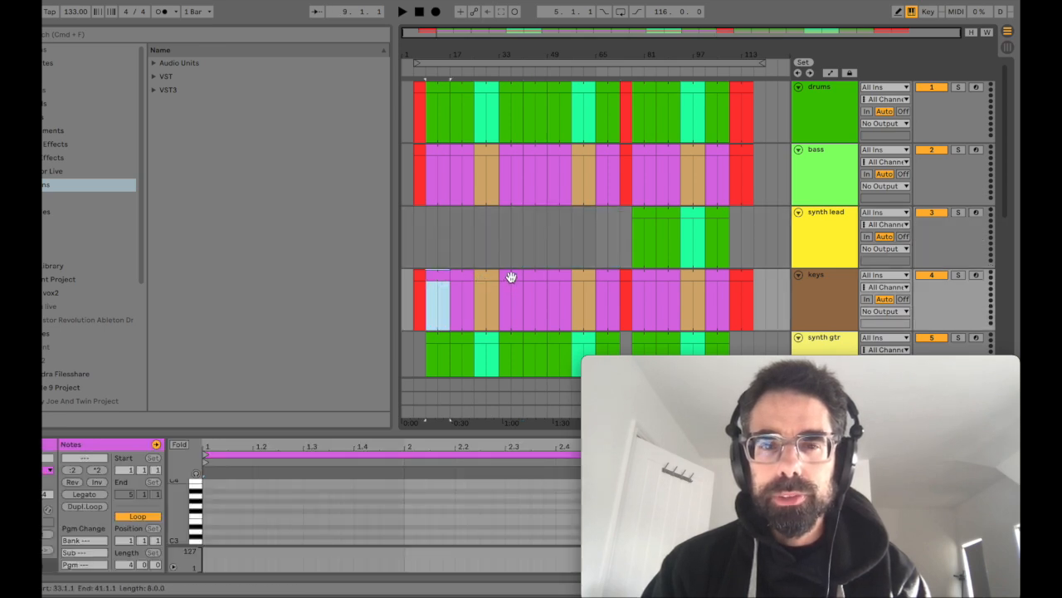
{"action": "scroll", "coordinate": [512, 276], "scroll_direction": "down", "scroll_amount": 2}
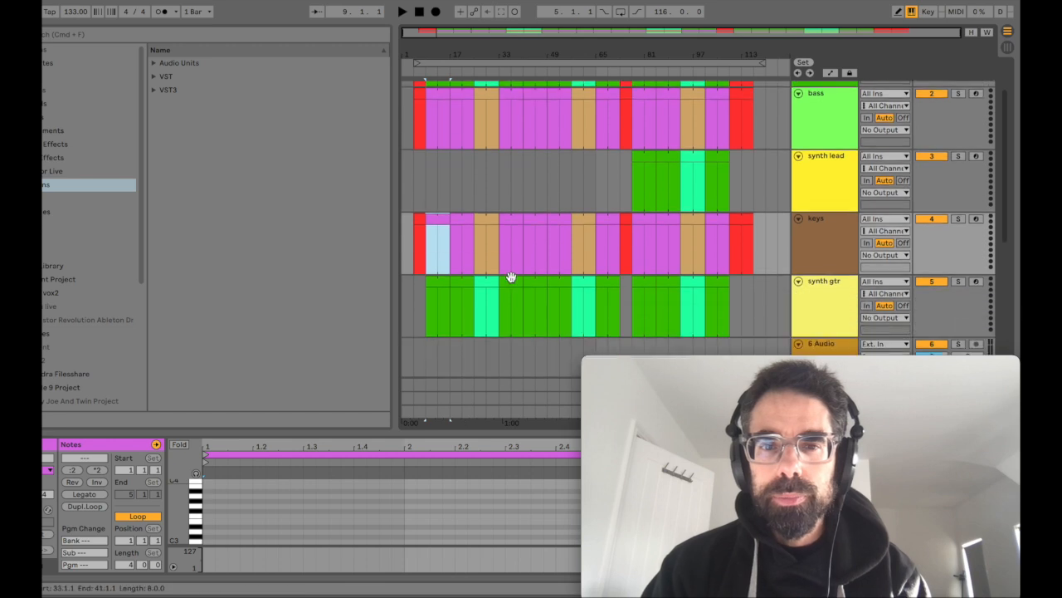
{"action": "left_click", "coordinate": [436, 287]}
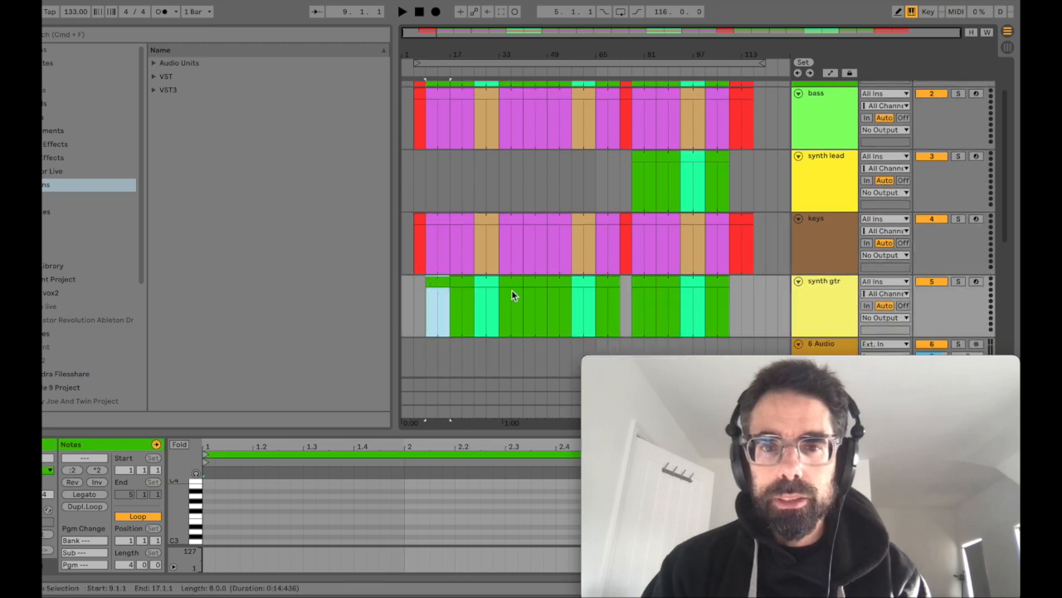
{"action": "left_click", "coordinate": [512, 290], "text": "shift"}
{"action": "scroll", "coordinate": [509, 279], "scroll_direction": "up", "scroll_amount": 2}
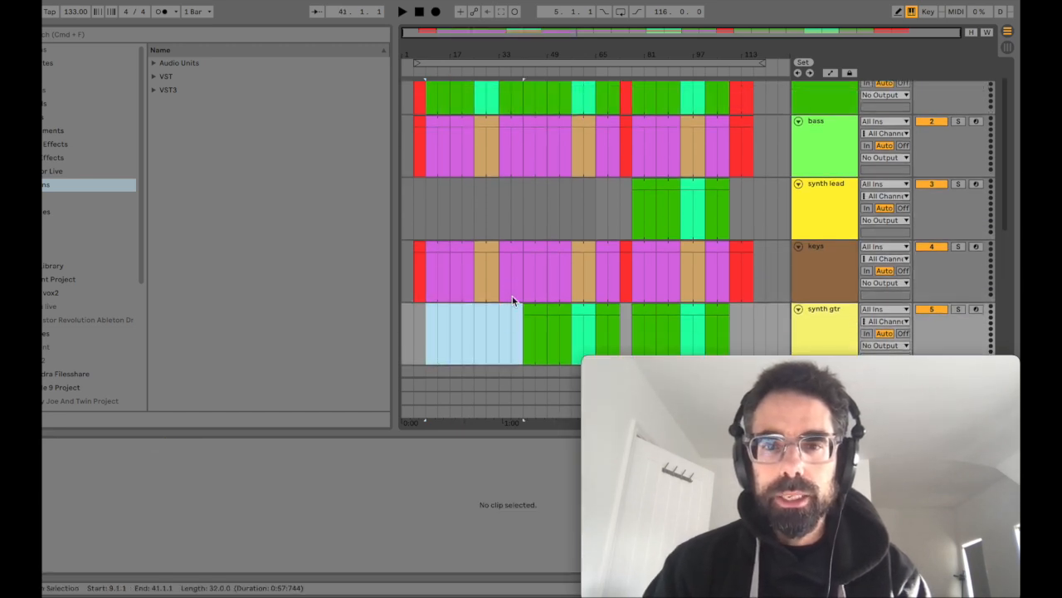
{"action": "scroll", "coordinate": [541, 228], "scroll_direction": "up", "scroll_amount": 1}
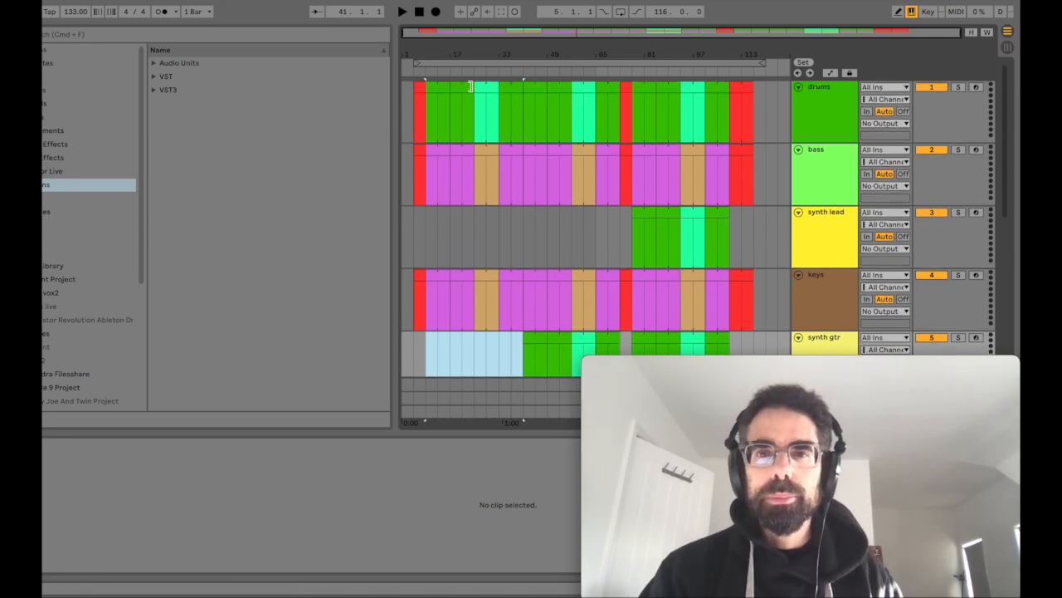
Step: Shorten the arrangement loop so it ends at bar 117, matching the end of the last red clips
{"action": "key", "text": "super+a"}
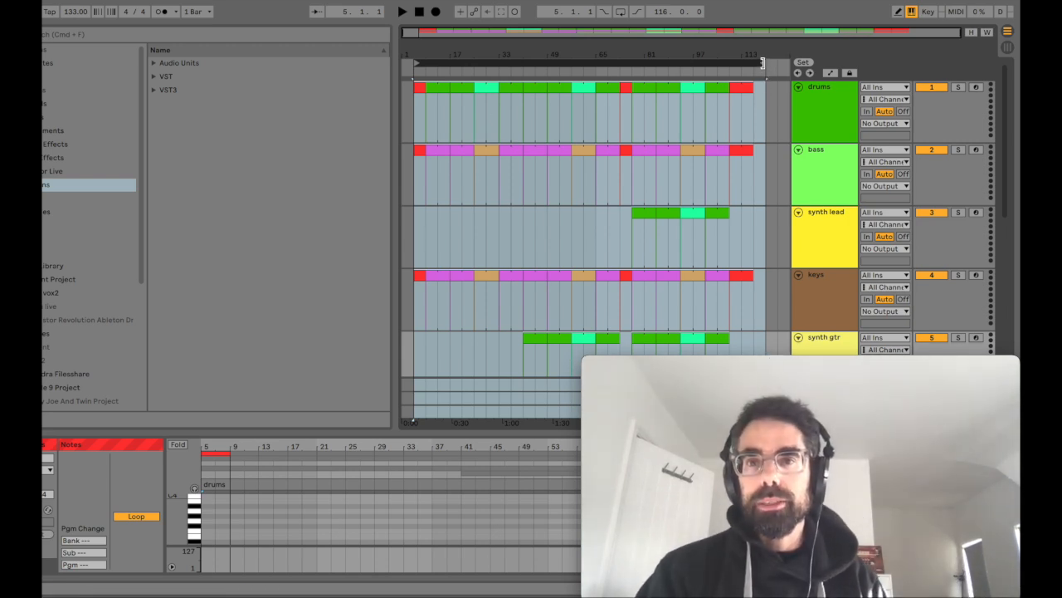
{"action": "left_click_drag", "start_coordinate": [765, 62], "coordinate": [751, 63]}
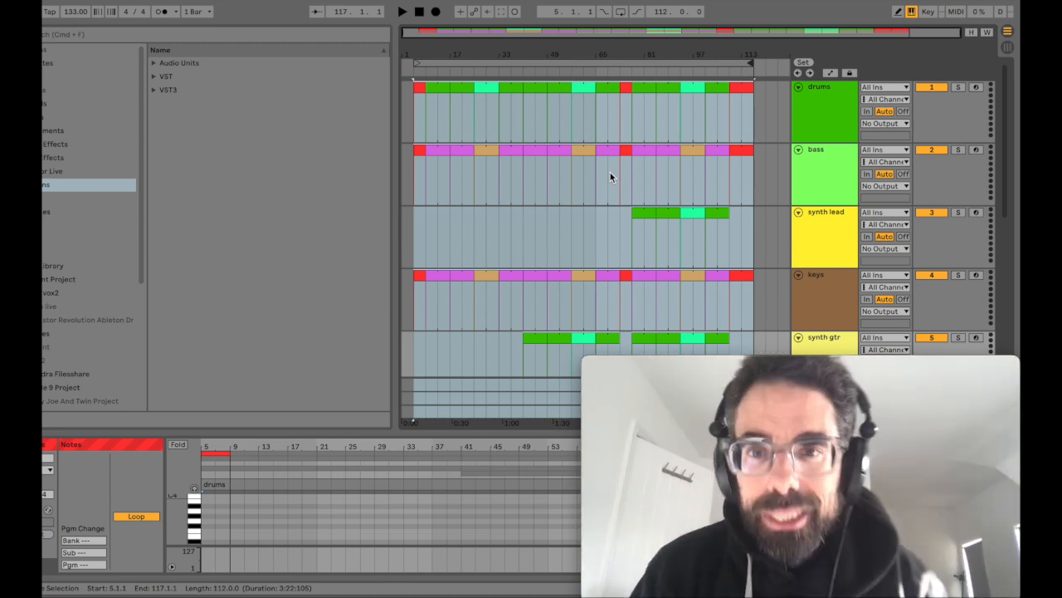
{"action": "left_click", "coordinate": [558, 47]}
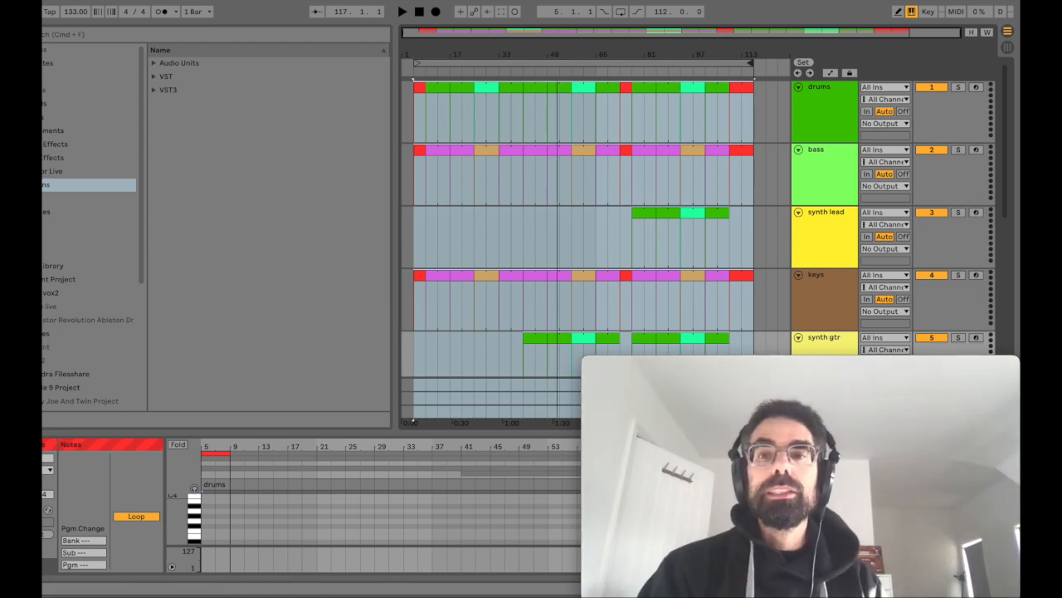